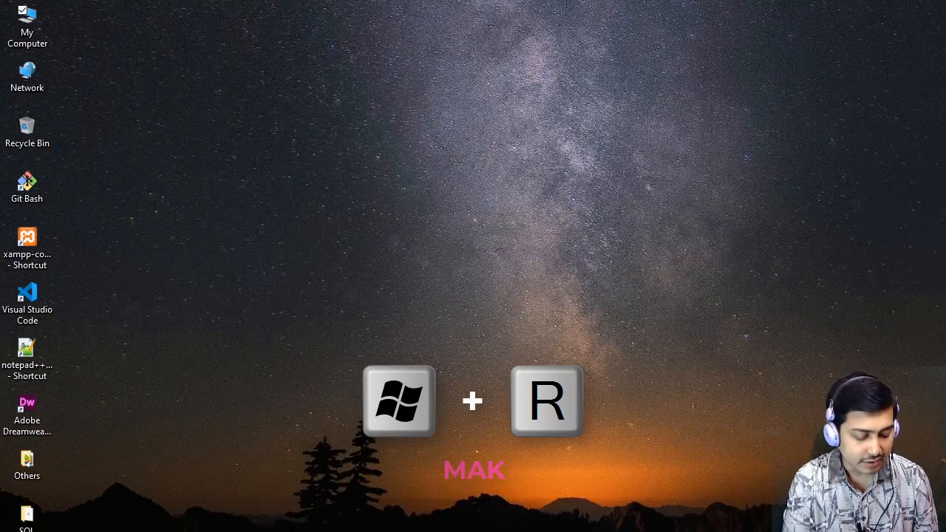
Launch Excel by running excel.exe and create a blank workbook.
key("super+r")
left_click_drag(271, 528, 454, 169)
key("BackSpace")
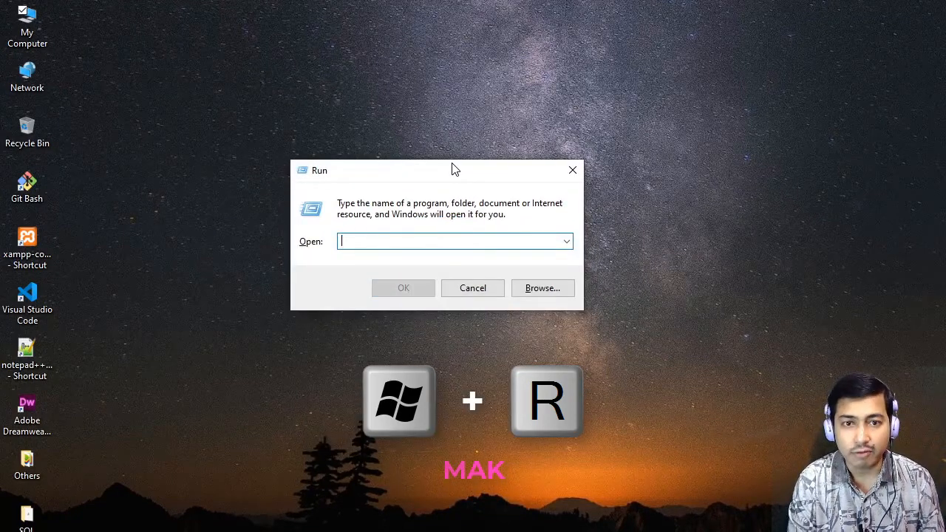
type("ex")
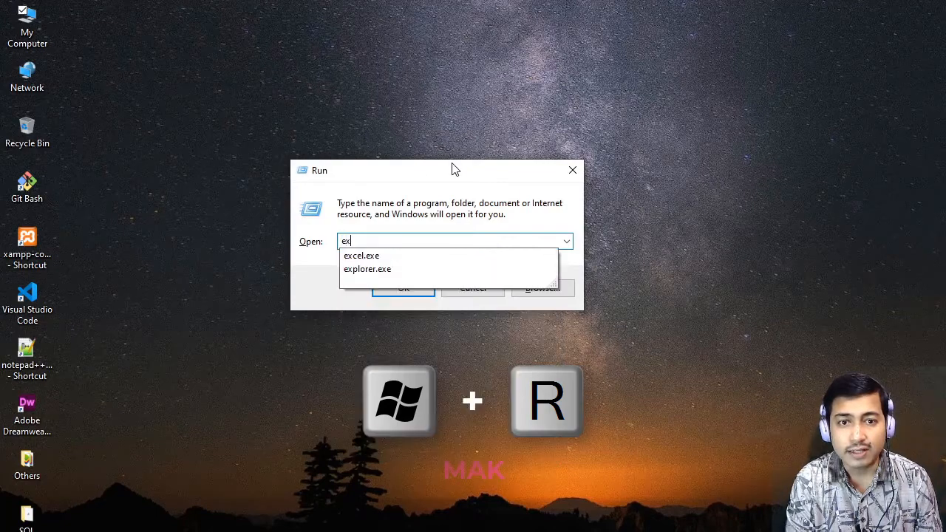
key("Down")
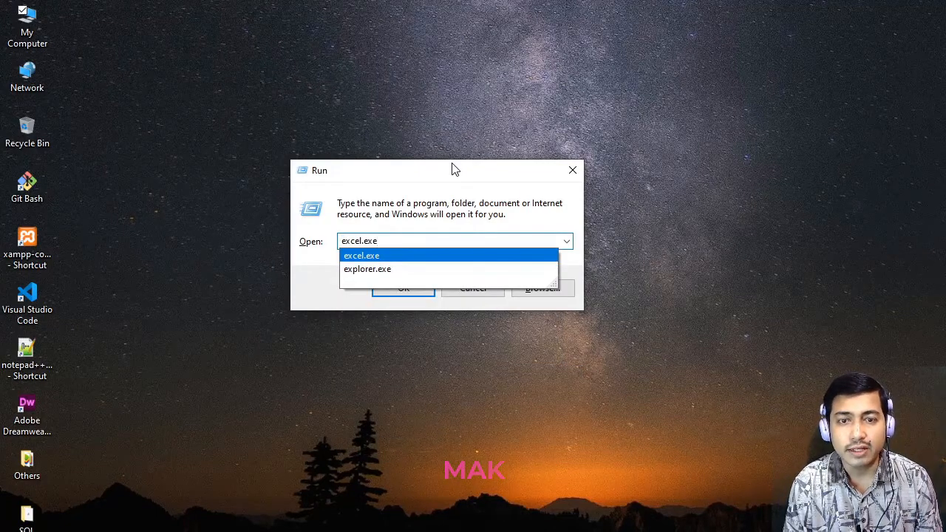
key("Return")
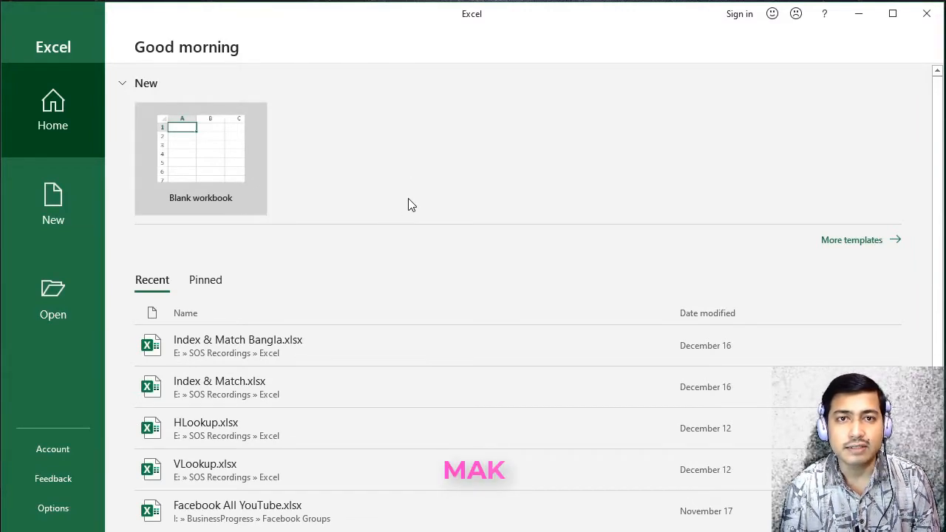
left_click(228, 166)
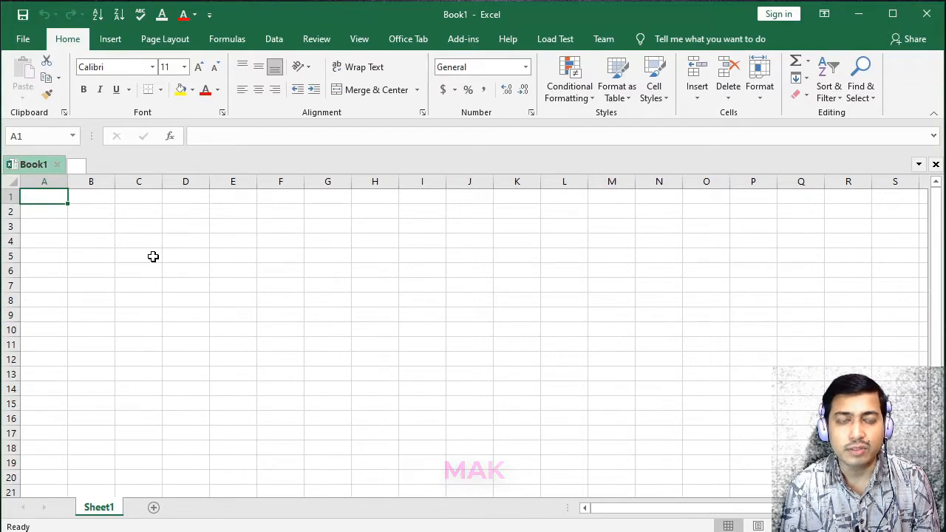
Enter the column headers First Name, Last Name and Date in cells C3, D3 and E3.
left_click(133, 226)
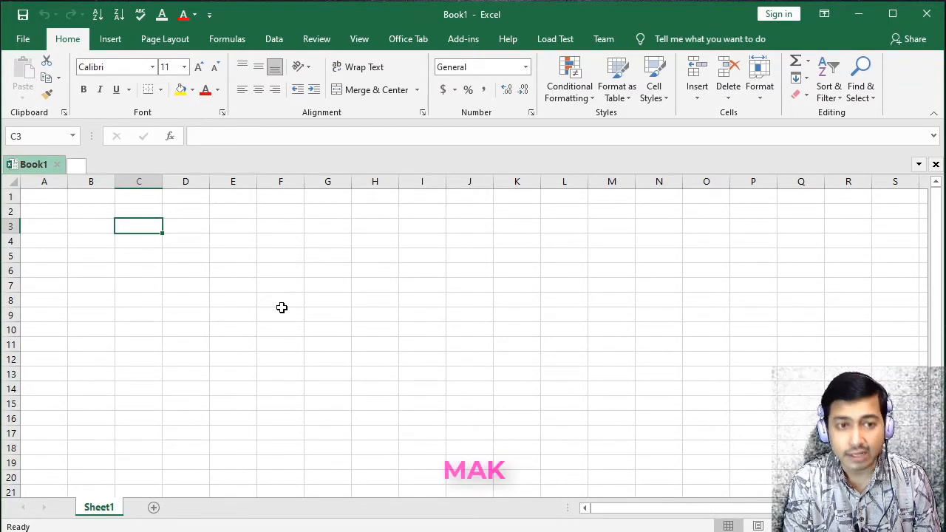
type("First")
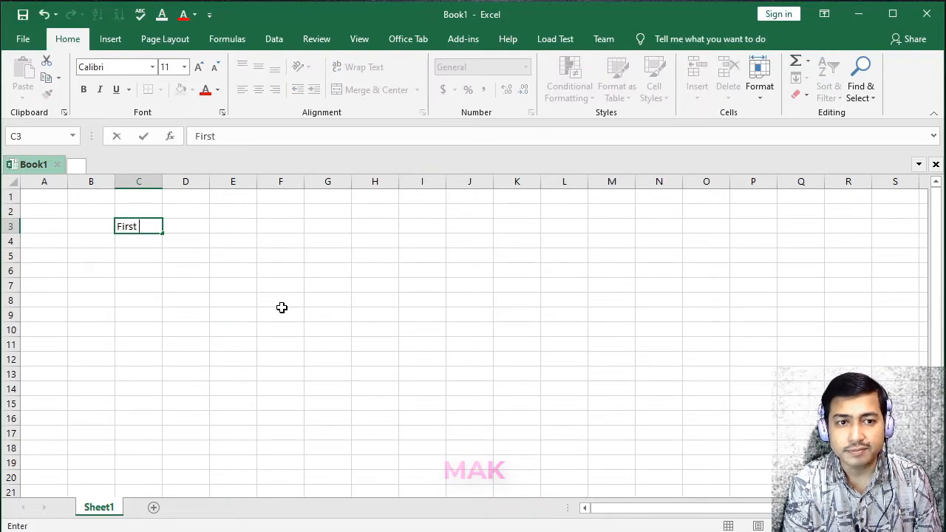
type(" Name")
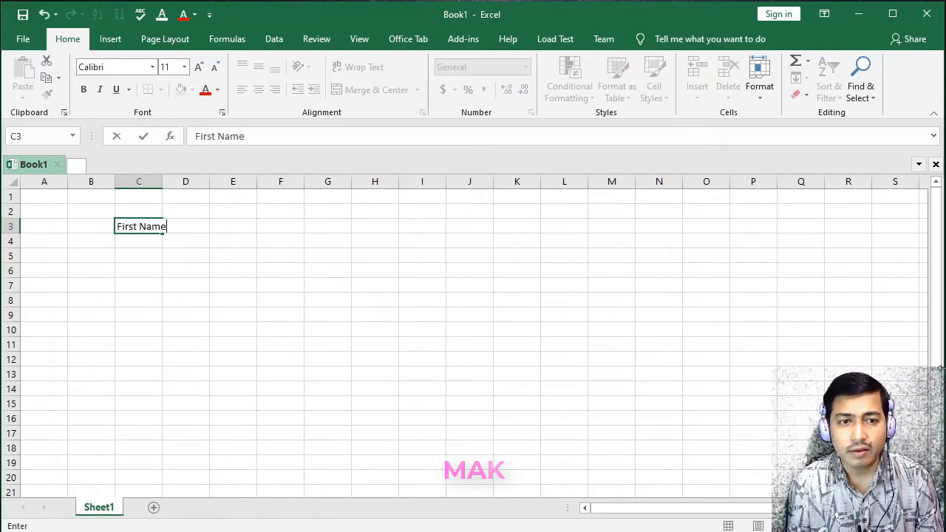
left_click(268, 297)
left_click(197, 230)
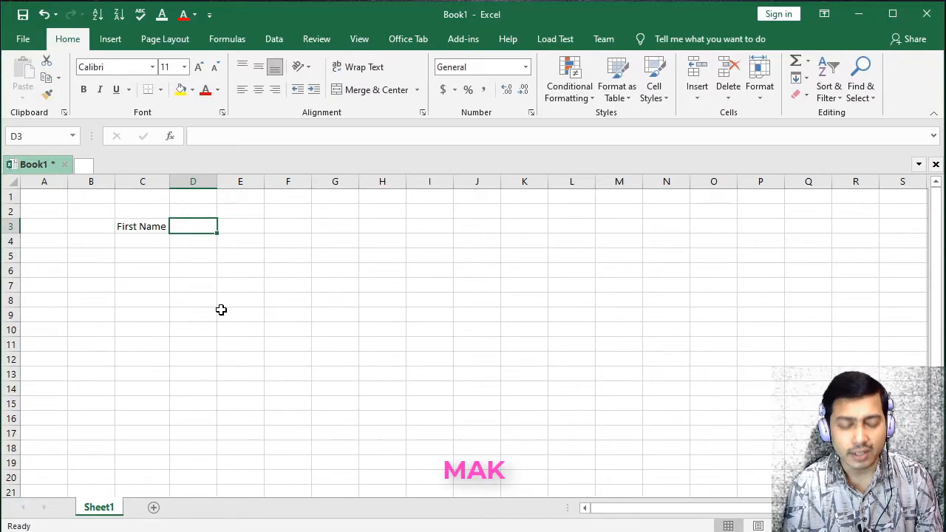
type("Last ")
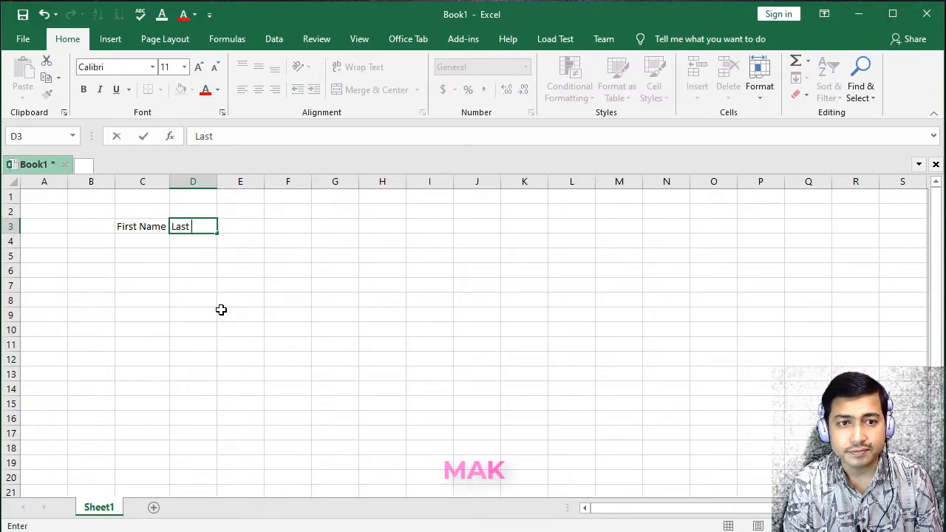
type("Name")
left_click(288, 286)
left_click(259, 231)
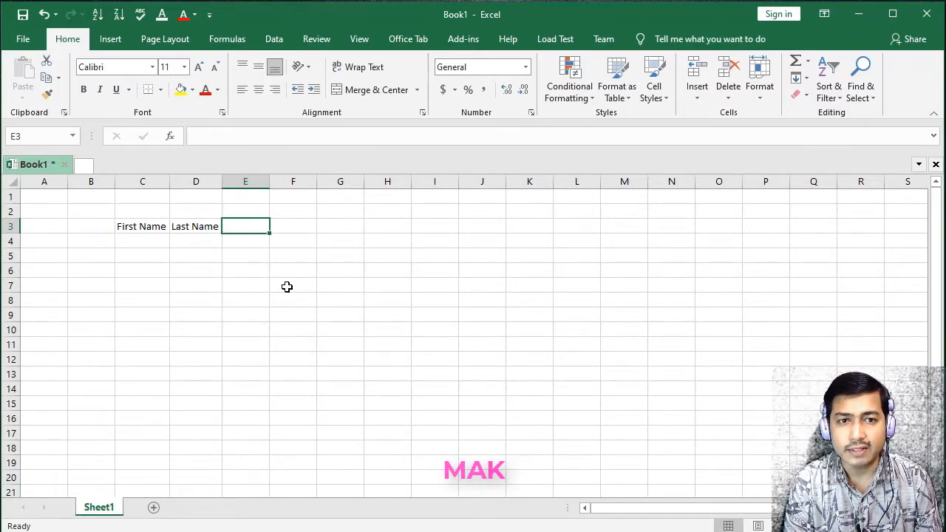
type("Date")
left_click(299, 270)
Add the headers Concatenate in cell G3 and Ampersand in cell I3.
left_click(340, 230)
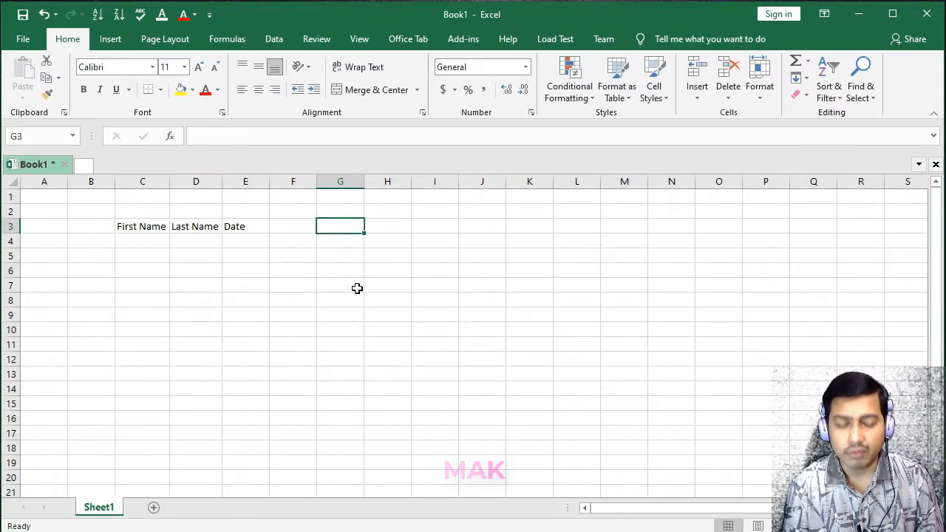
type("C")
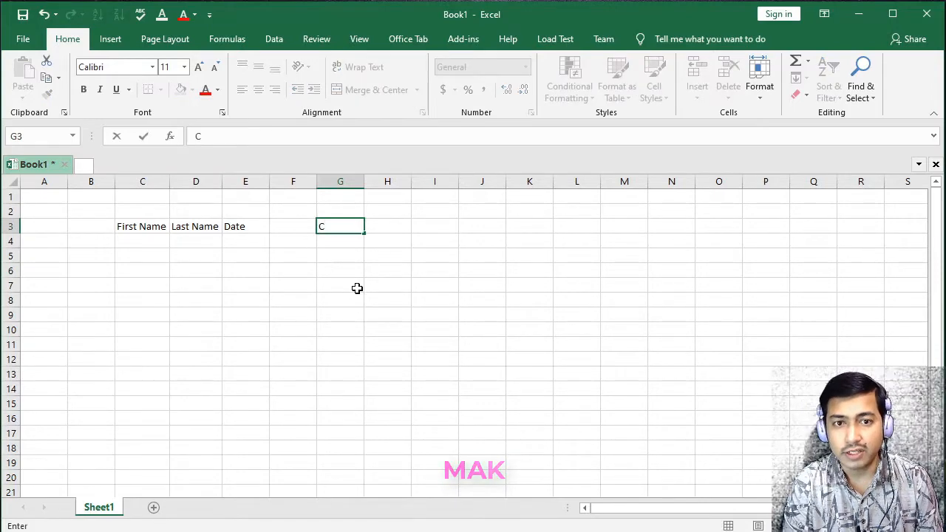
type("oncatenate")
left_click(357, 288)
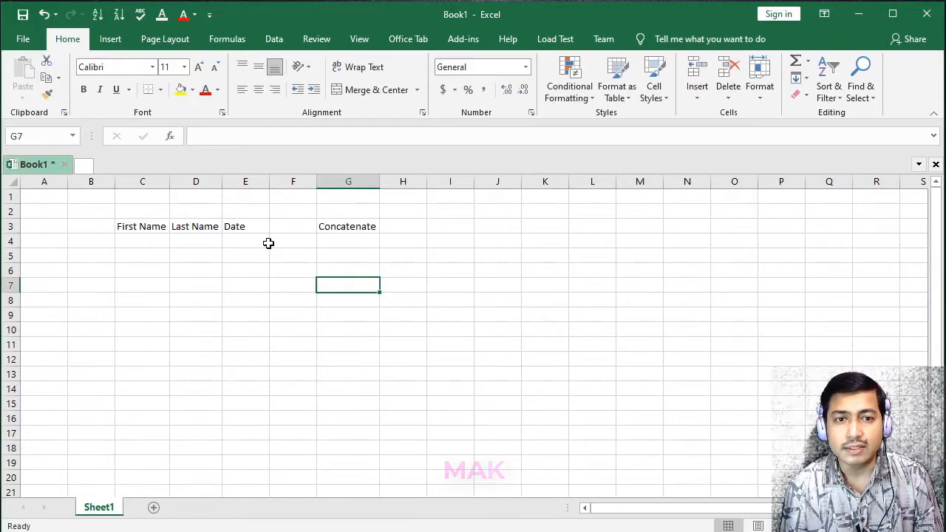
left_click(369, 227)
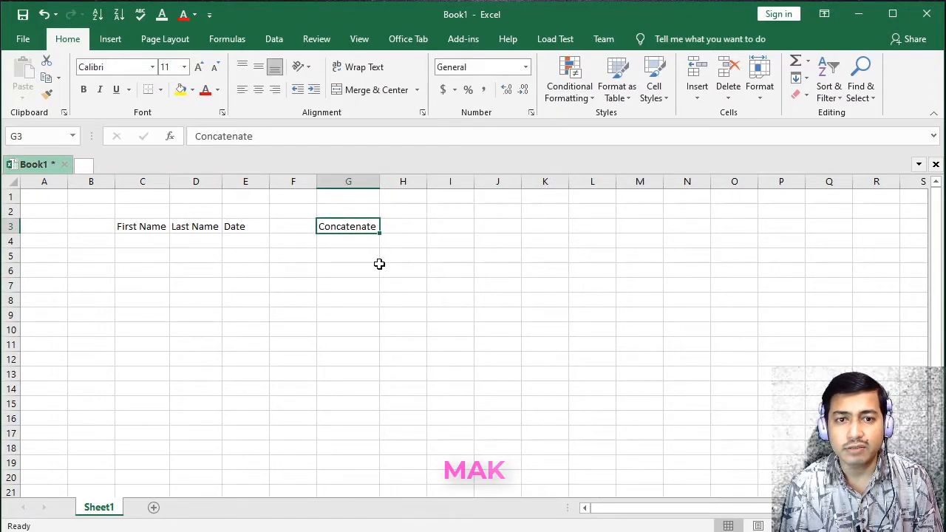
left_click(434, 226)
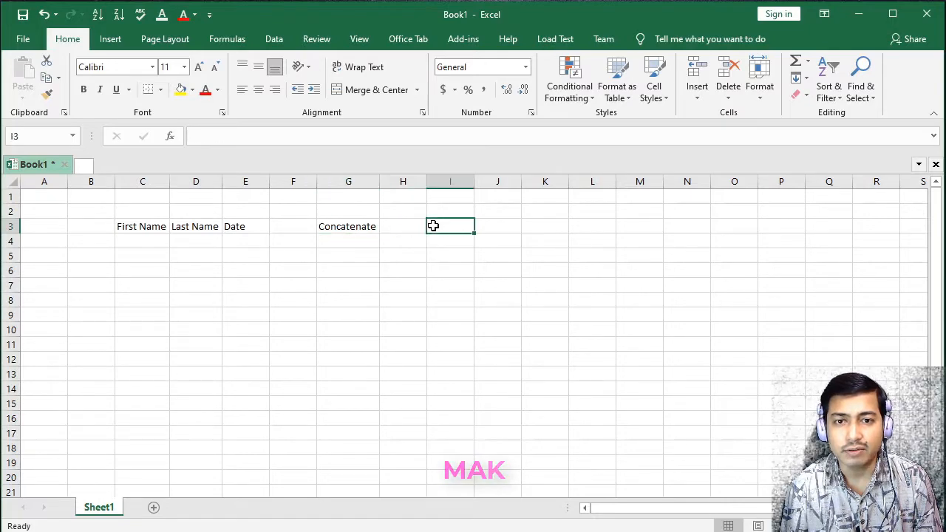
type("Ampersand")
left_click(439, 303)
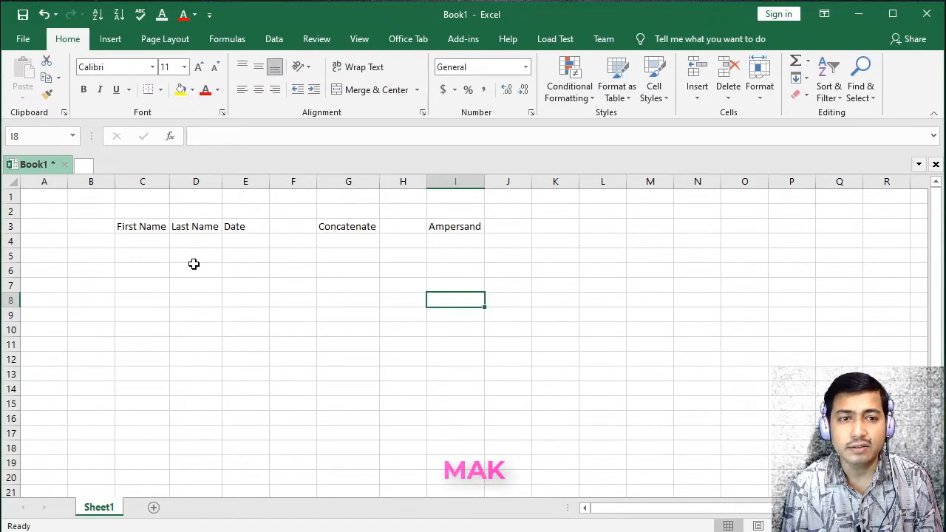
Fill in the first and last names of the first two people in C4:D5.
left_click(148, 240)
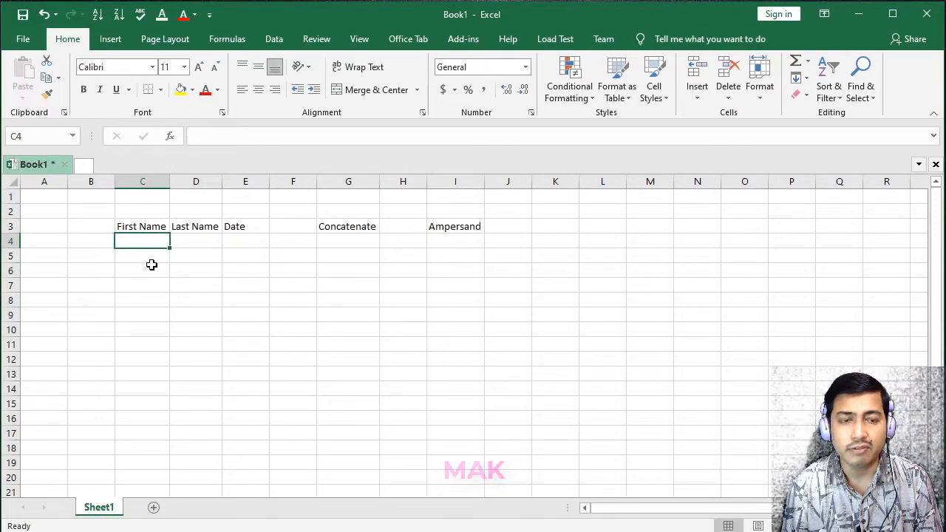
type("John")
left_click(234, 315)
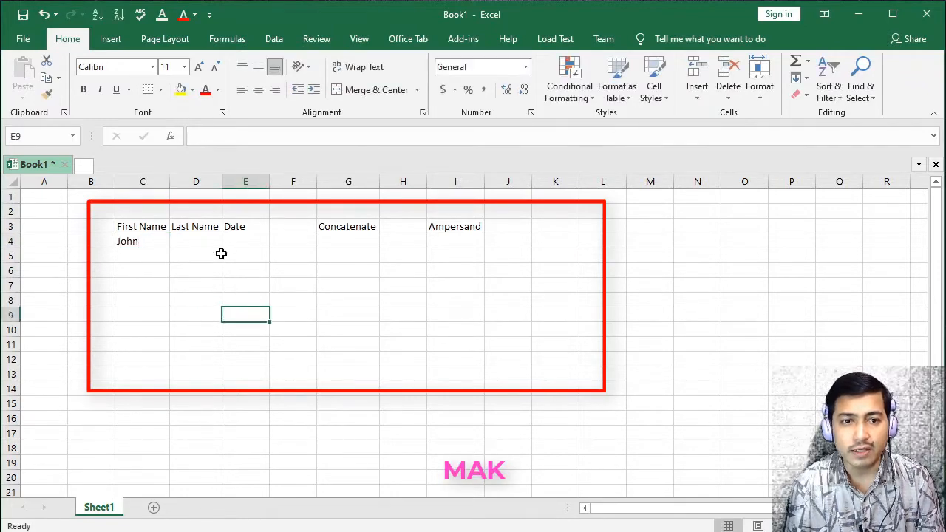
left_click(209, 240)
type("Doe")
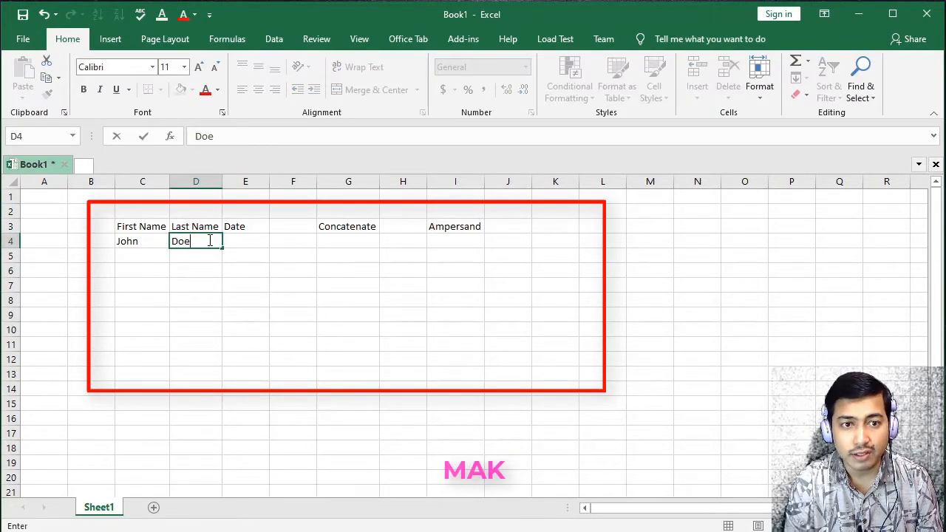
left_click(151, 259)
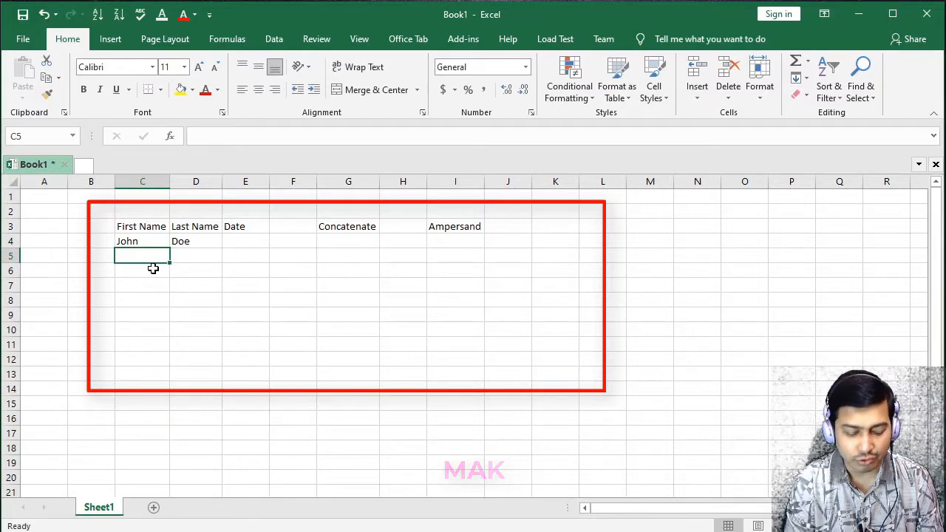
type("John")
left_click(183, 262)
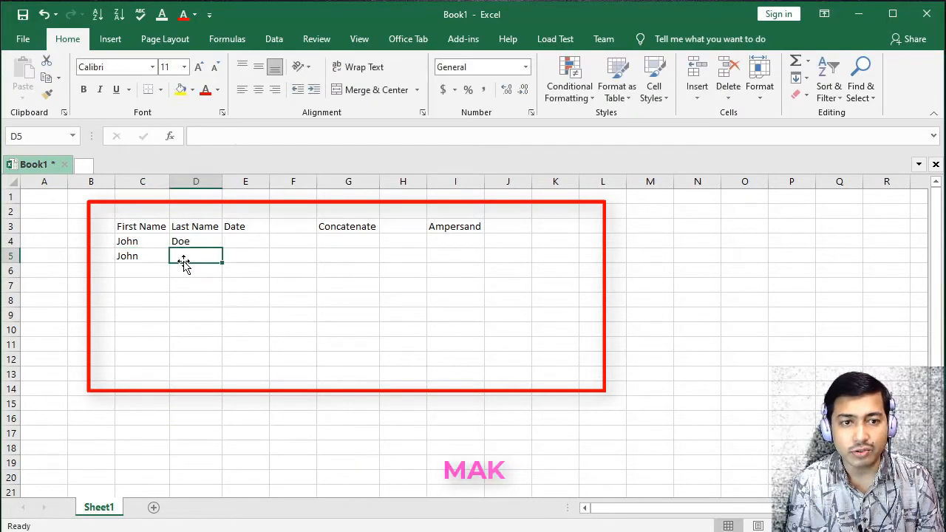
type("Smith")
Fill in the first and last names of two more people in C6:D7.
left_click(146, 269)
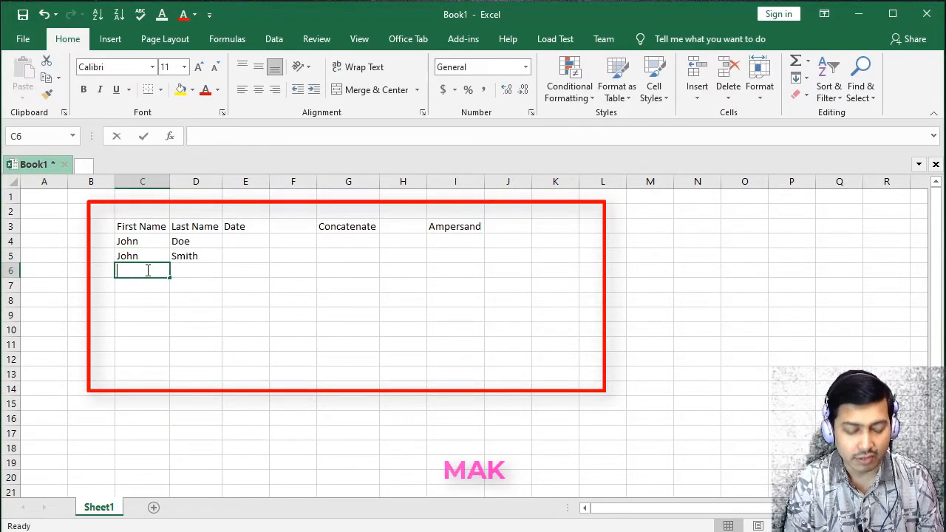
type("Sam")
left_click(181, 298)
left_click(192, 272)
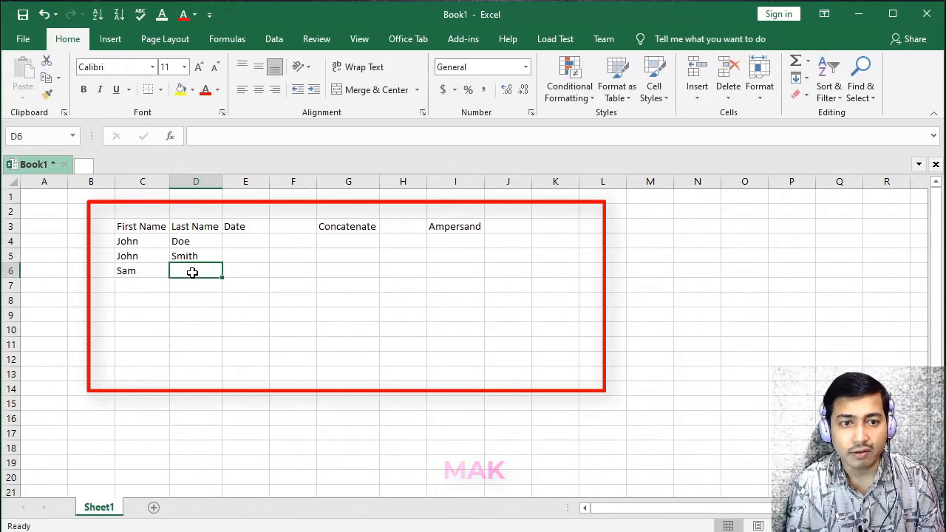
type("Watkins")
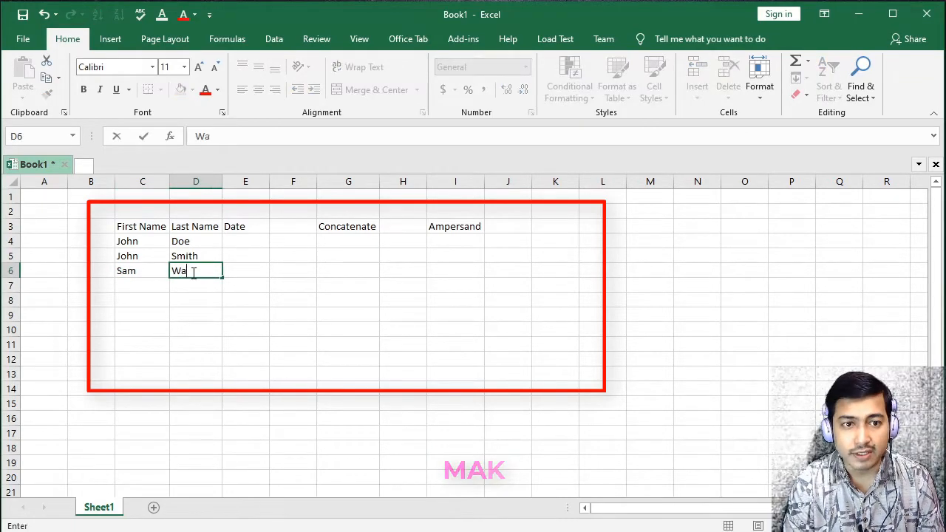
left_click(194, 304)
left_click(132, 281)
type("Tina")
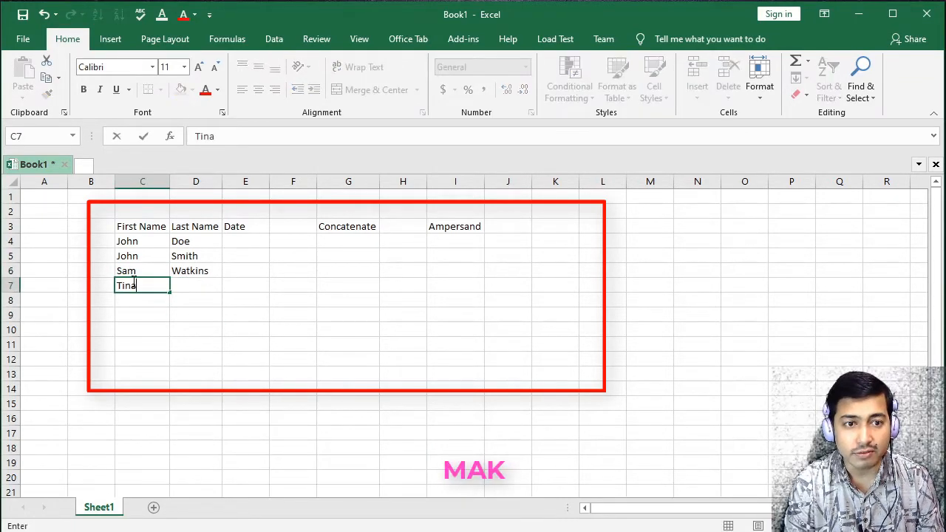
left_click(196, 288)
type("Wat")
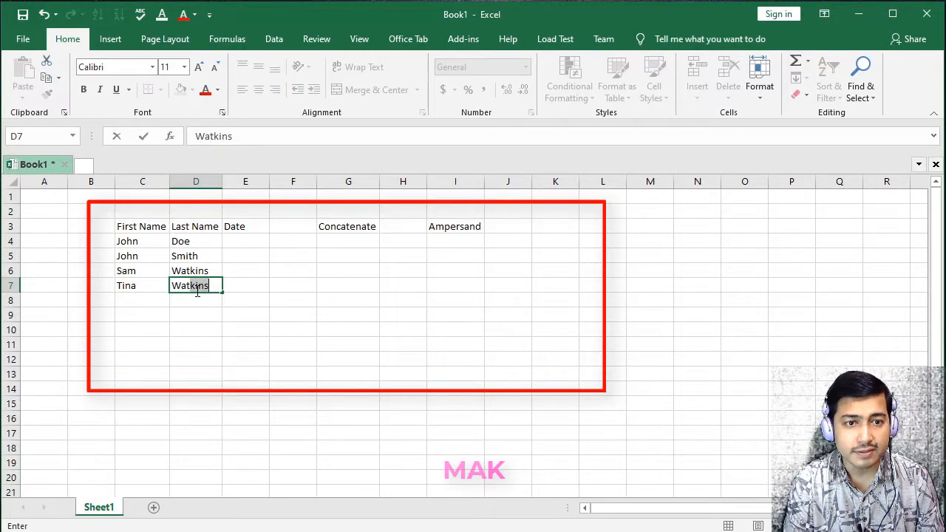
type("kins")
left_click(196, 330)
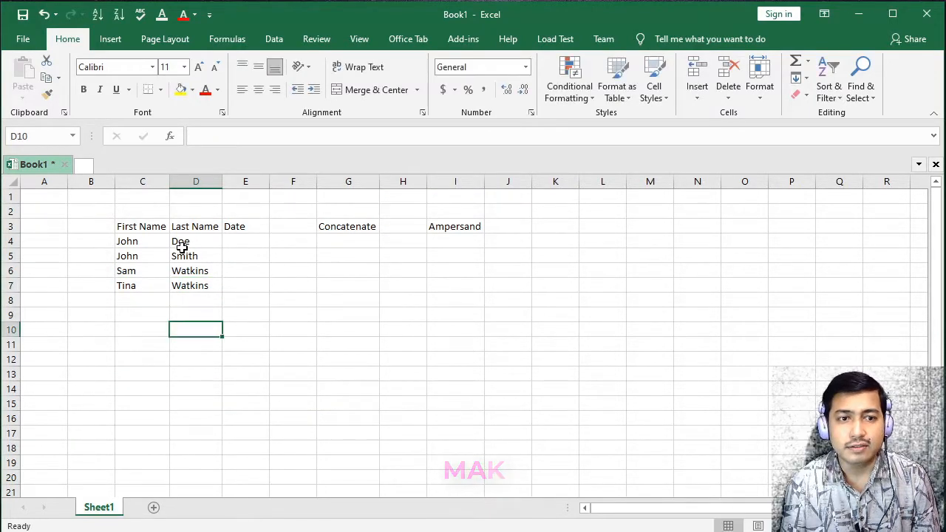
Enter the date 10-Oct-2020 in cell E4 and fill it down as a daily series through E7.
left_click(252, 244)
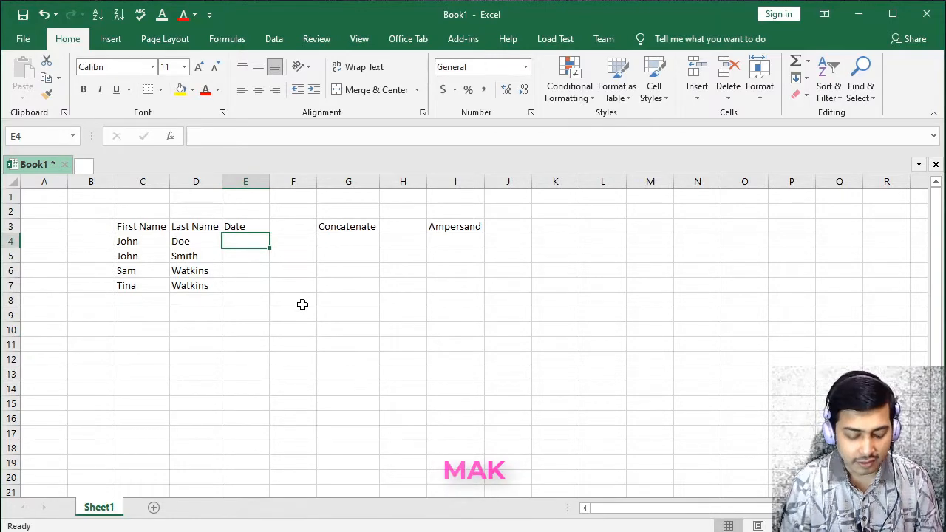
type("10-Oc")
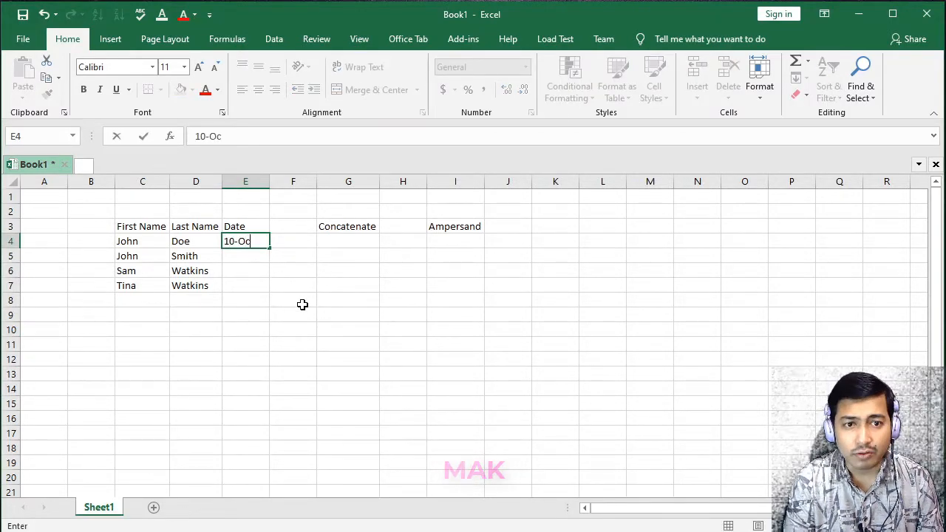
type("t-")
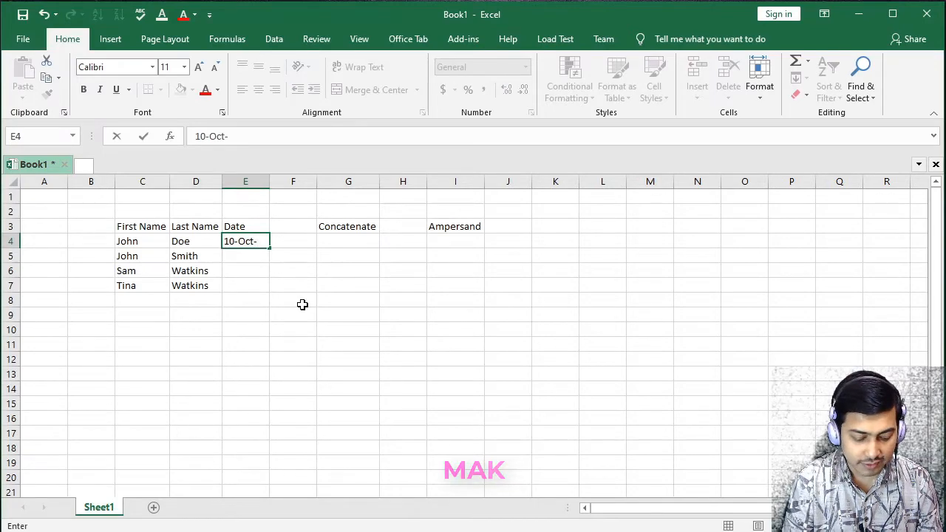
type("2020")
key("Return")
left_click(263, 243)
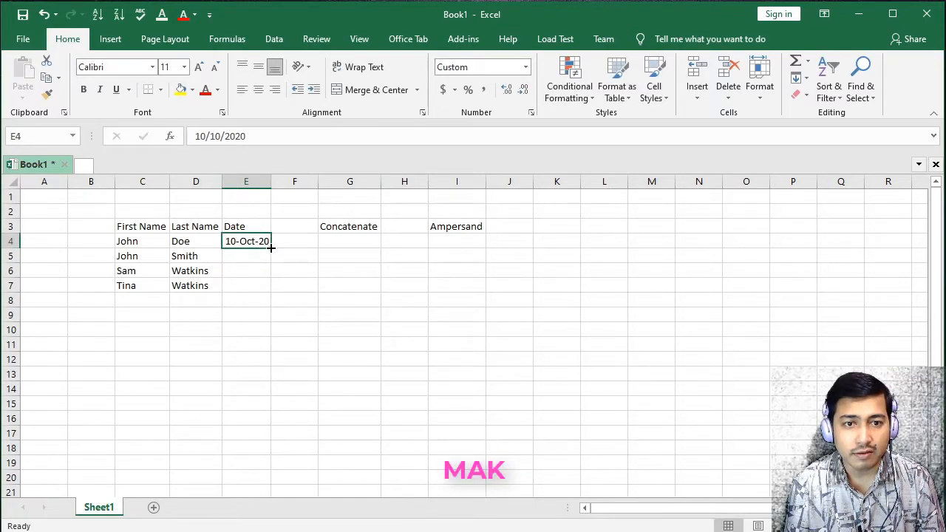
left_click_drag(271, 249, 269, 290)
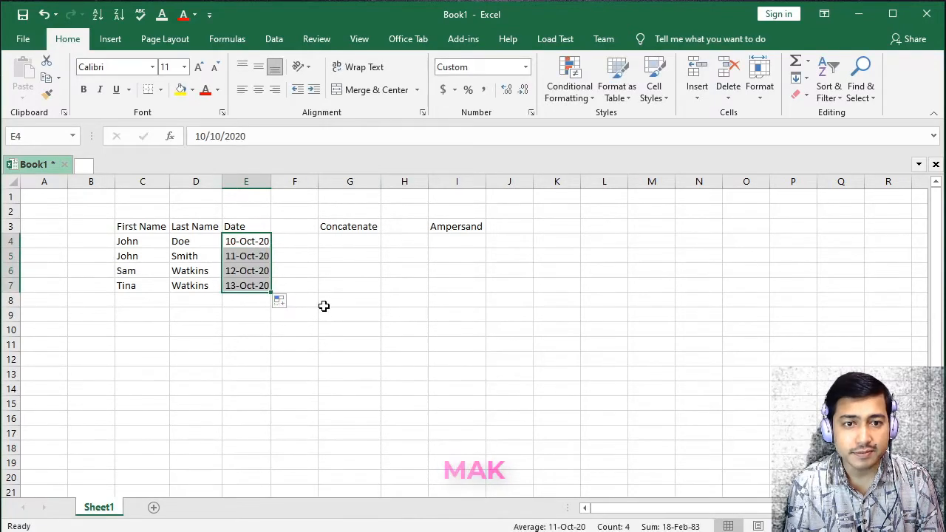
left_click(323, 306)
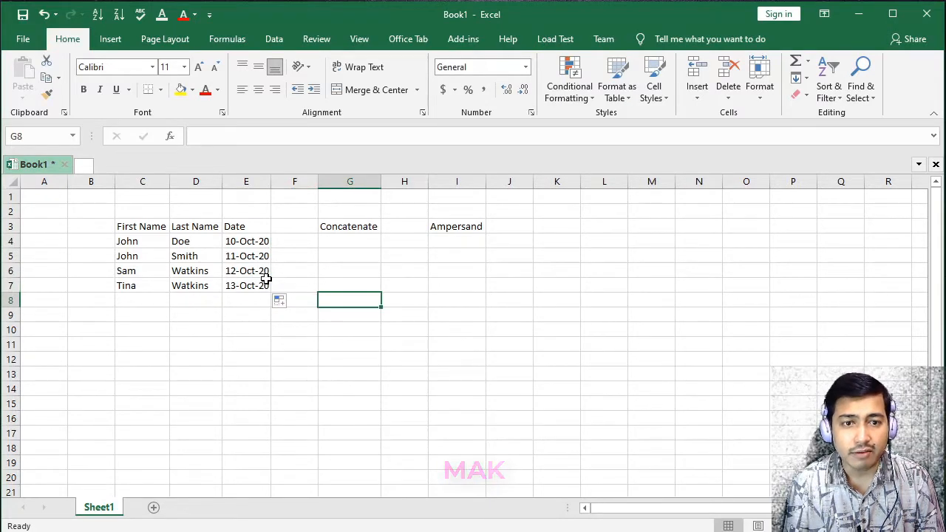
Change the date in cell E5 to 11-Nov-2020.
double_click(247, 256)
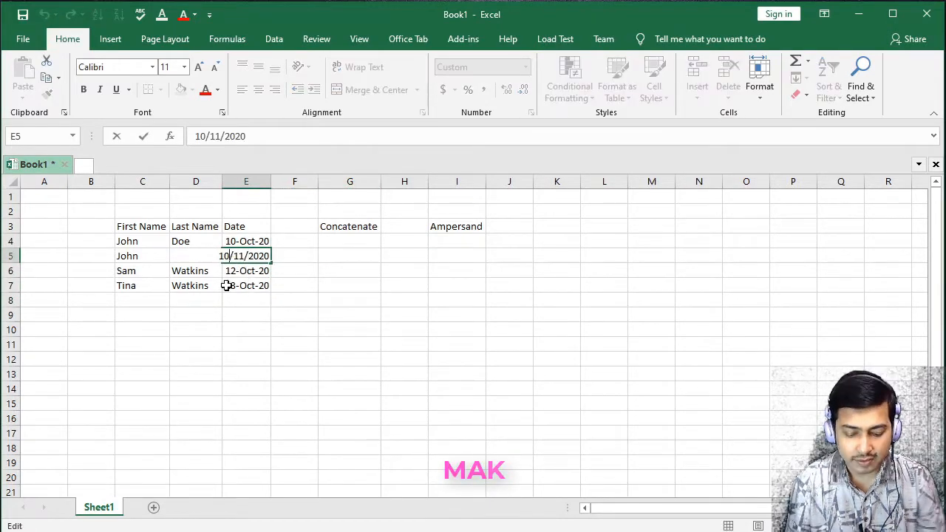
key("BackSpace")
type("1")
left_click(333, 330)
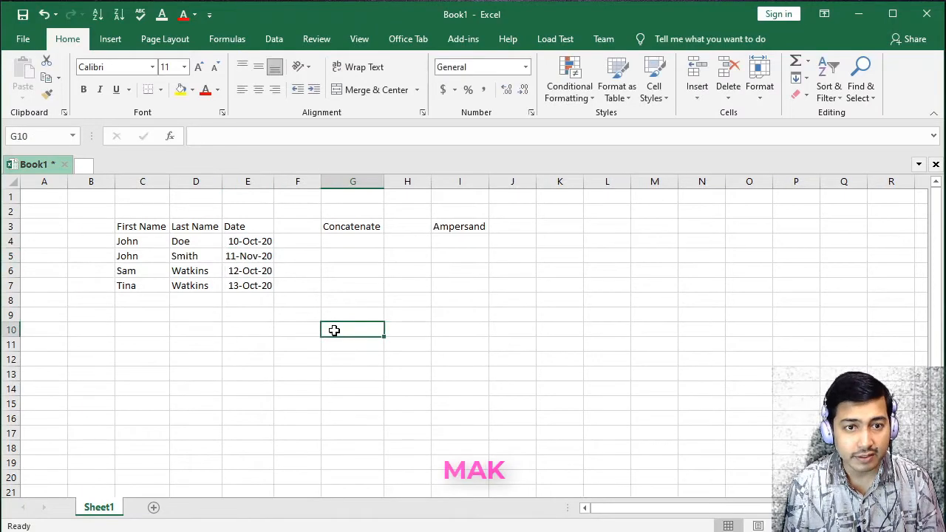
Change the date in cell E6 to 12-Dec-2020 and the one in E7 to 13-Jul-2020.
left_click(273, 181)
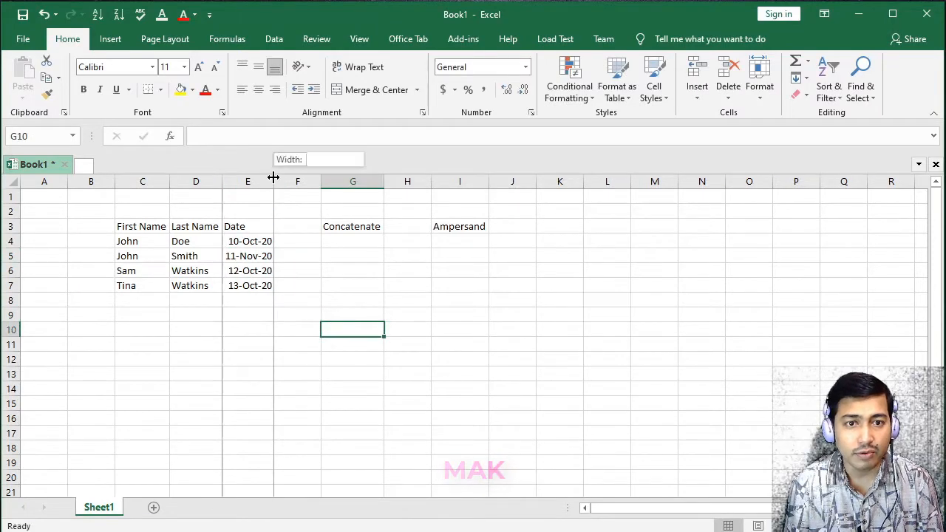
double_click(251, 270)
left_click(233, 271)
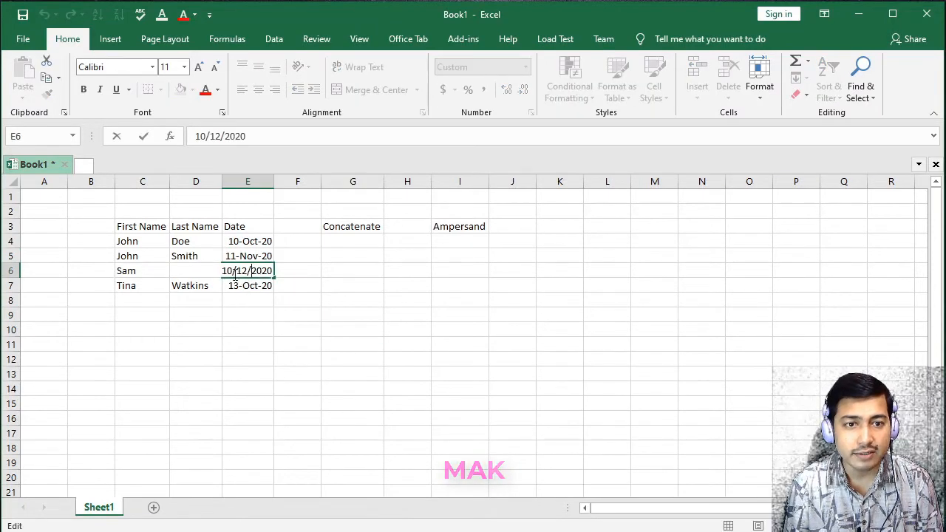
key("BackSpace")
type("2")
left_click(287, 345)
double_click(251, 285)
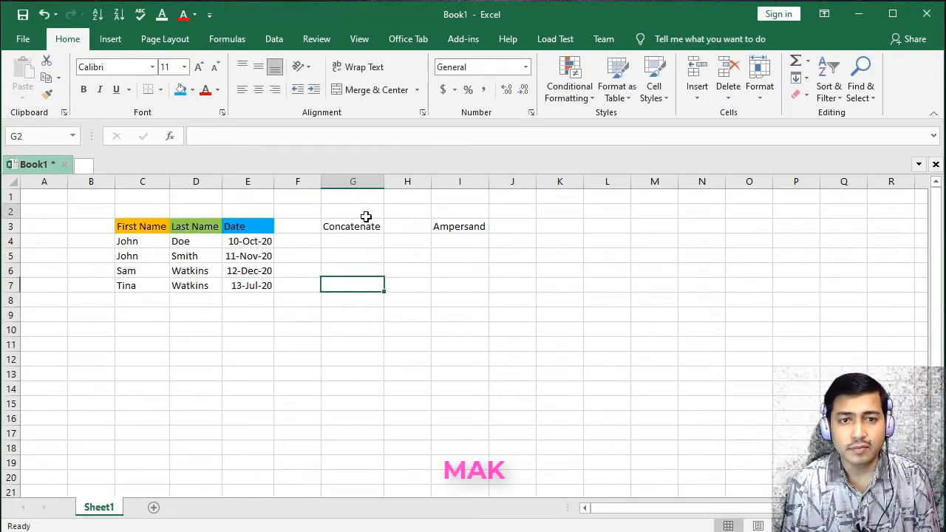
Fill the Concatenate header in G3 with green and the Ampersand header in I3 with yellow.
left_click(366, 217)
left_click(374, 230)
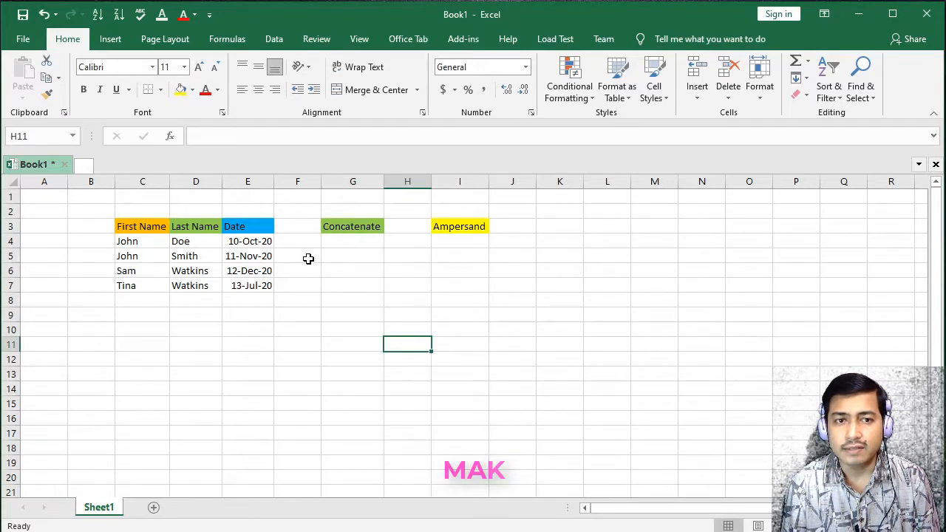
Save the workbook to the Desktop under the file name Concatenate.xlsx.
left_click(23, 38)
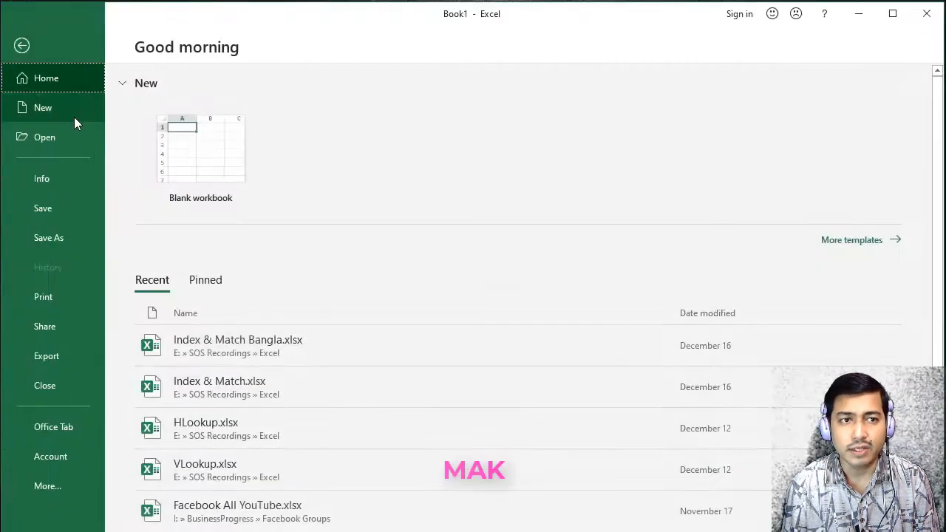
left_click(15, 43)
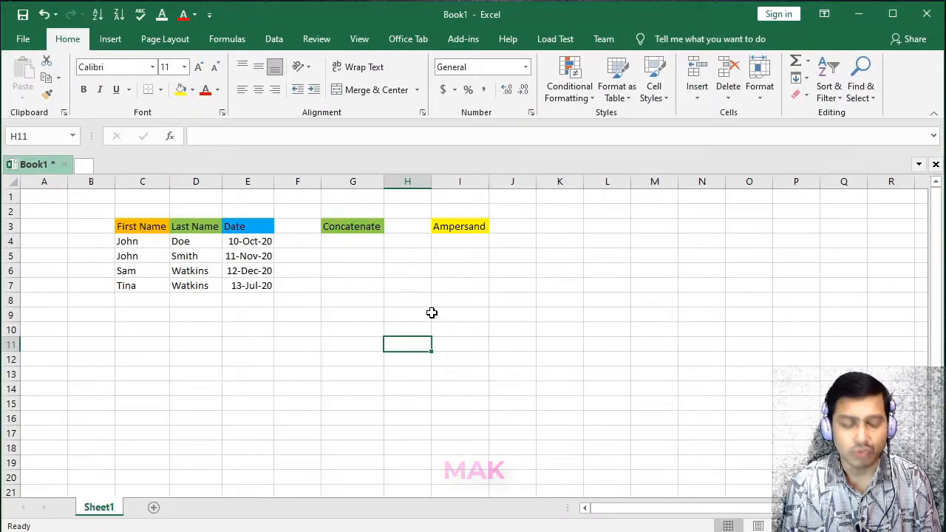
key("ctrl+s")
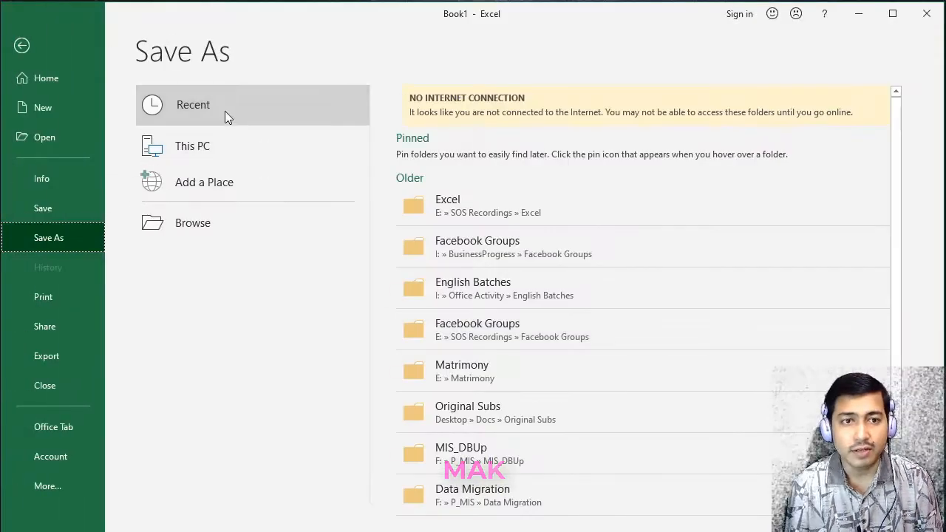
left_click(211, 222)
scroll(481, 239, "up", 2)
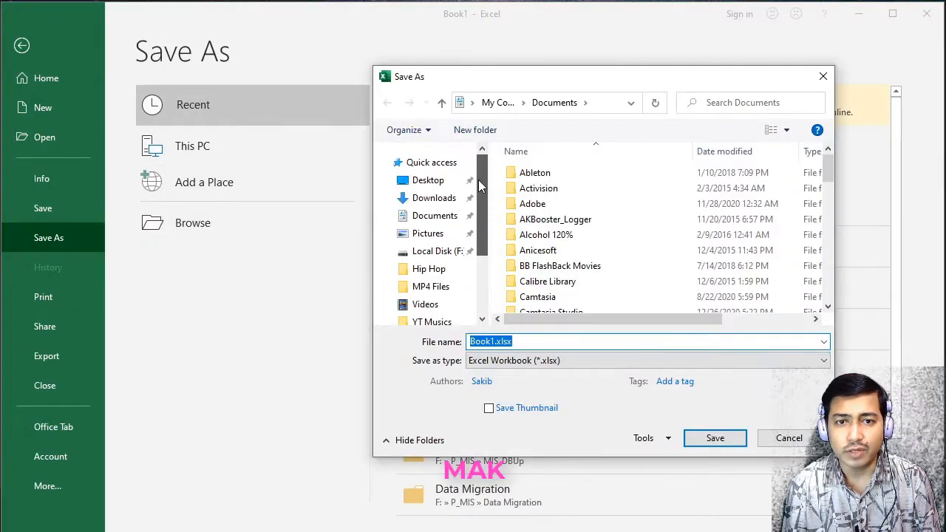
left_click(442, 183)
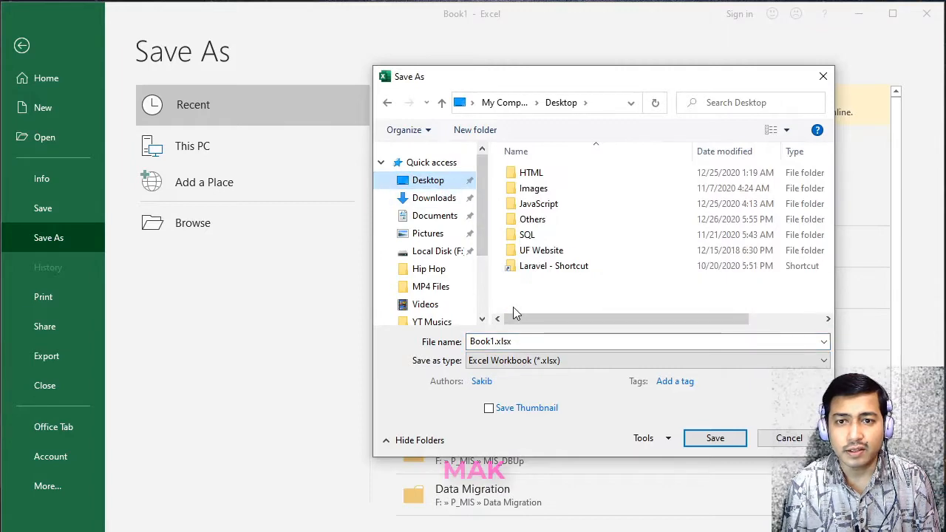
left_click(491, 341)
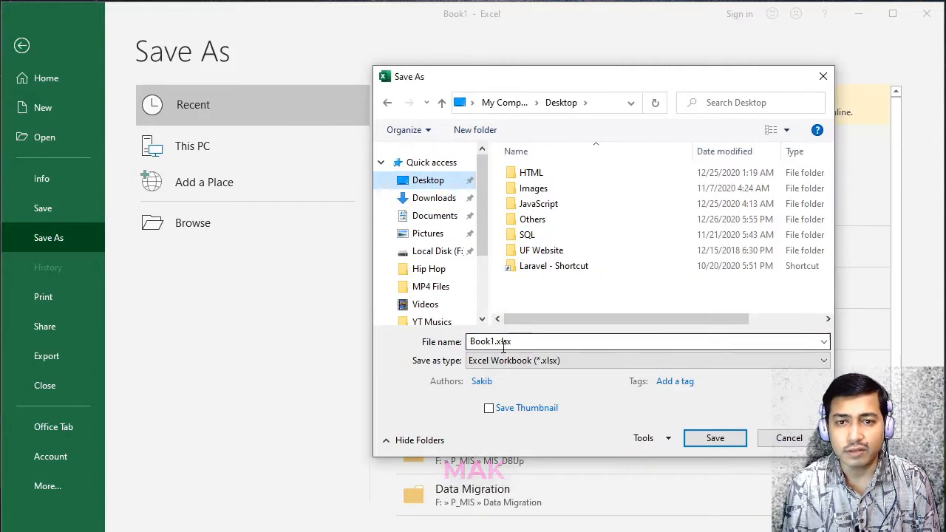
key("BackSpace")
key("BackSpace")
key("BackSpace")
key("BackSpace")
key("BackSpace")
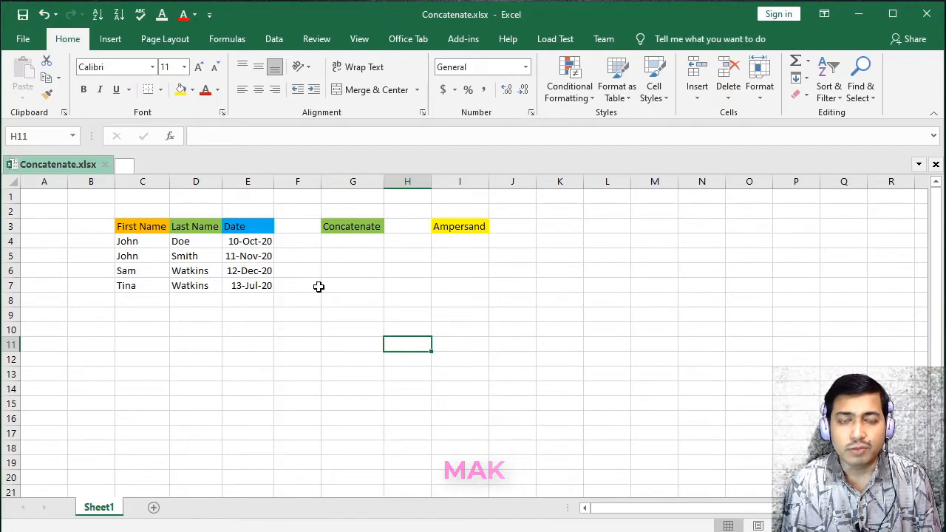
Review the first name, last name and date ranges in rows 4 to 7 against the output cells G4 and I4.
left_click(342, 241)
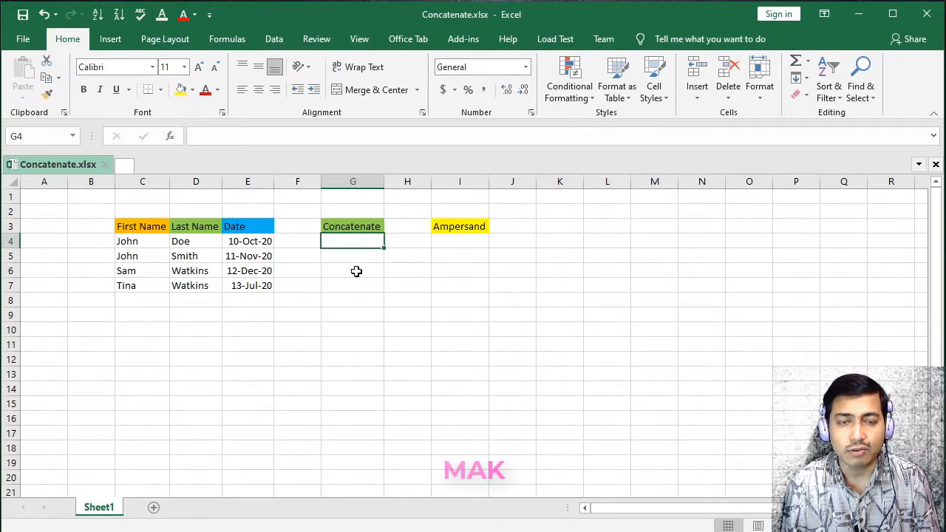
left_click_drag(127, 240, 127, 286)
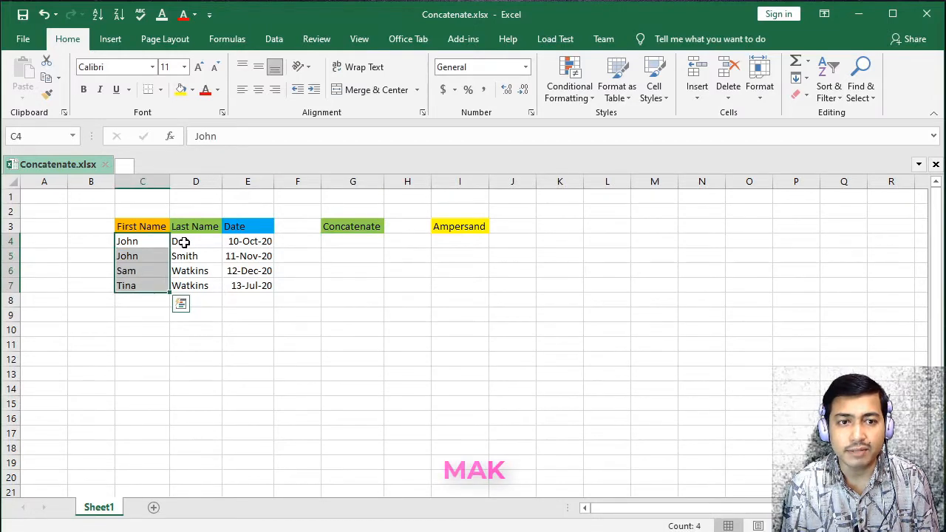
left_click(448, 241)
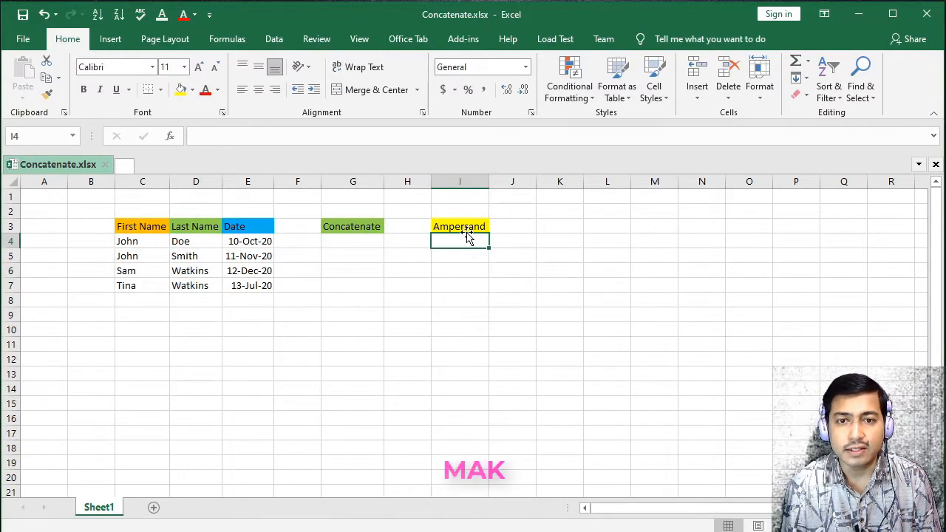
left_click(261, 240)
left_click_drag(261, 241, 248, 282)
left_click(451, 241)
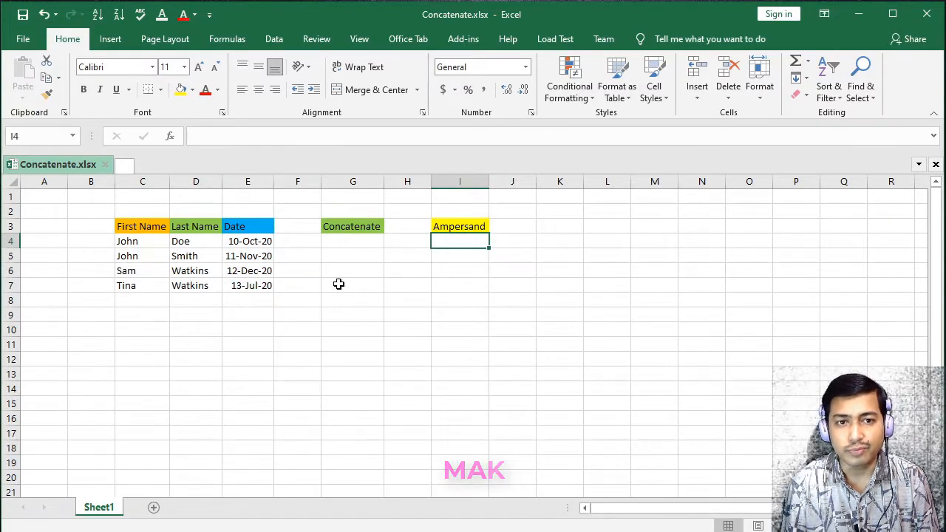
left_click(350, 242)
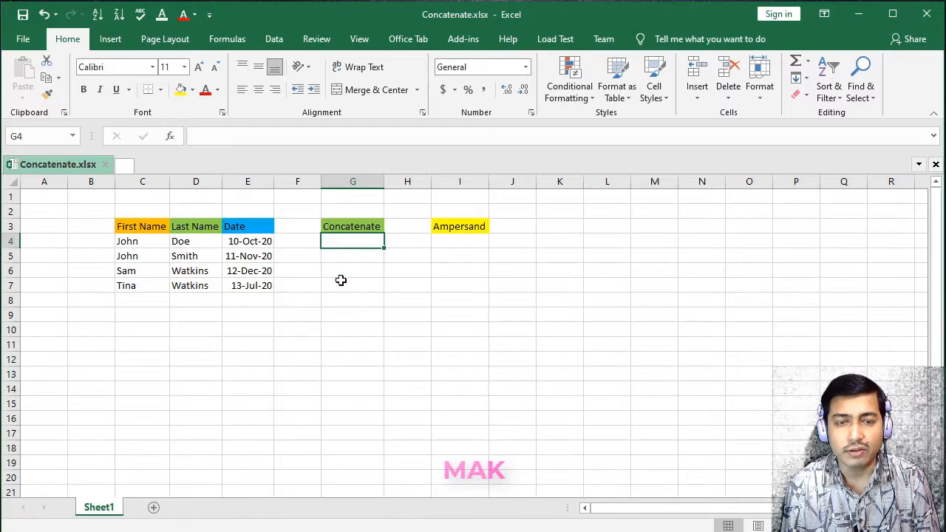
left_click_drag(149, 243, 143, 284)
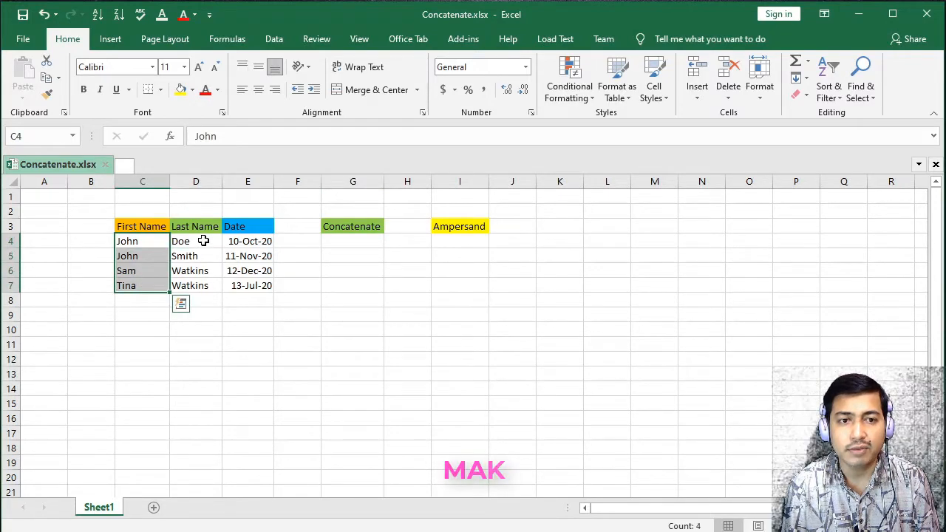
left_click_drag(203, 240, 199, 280)
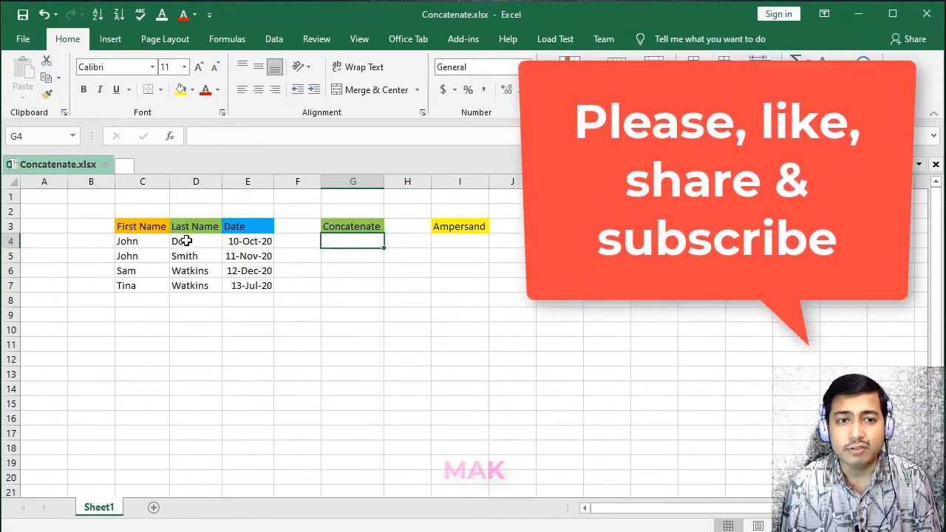
left_click(471, 244)
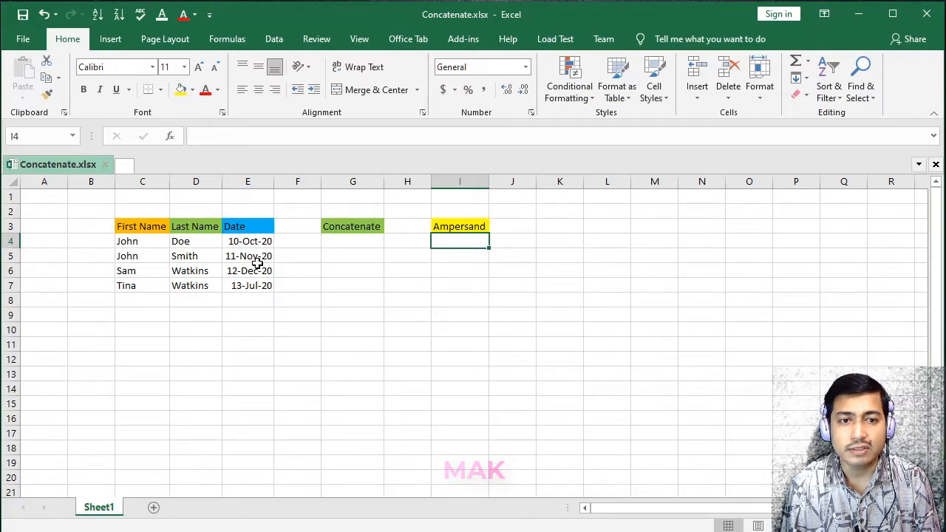
Start a formula in cell G4 with the CONCATENATE function.
left_click(353, 242)
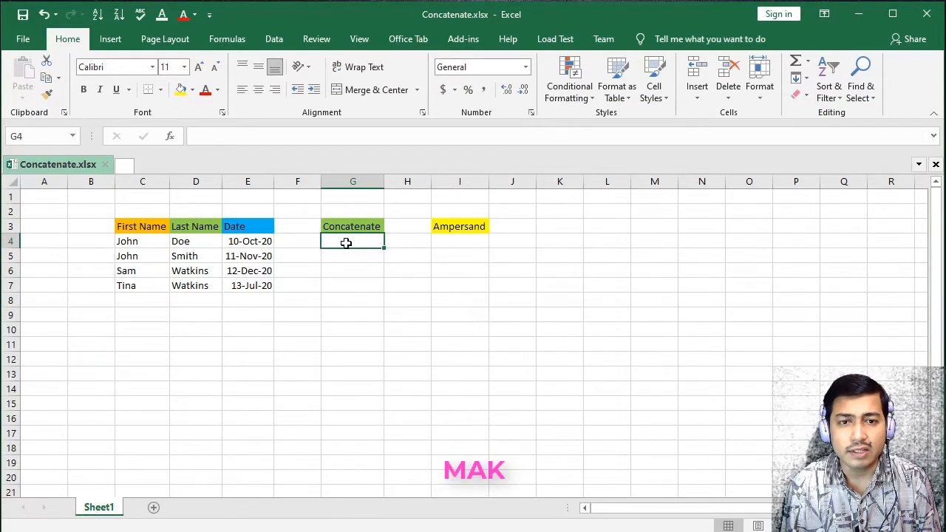
left_click(216, 136)
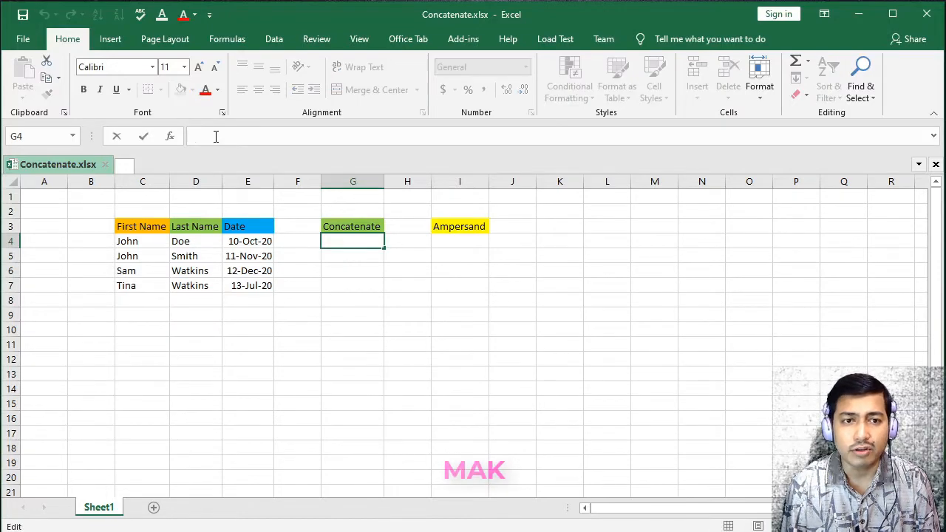
type("=")
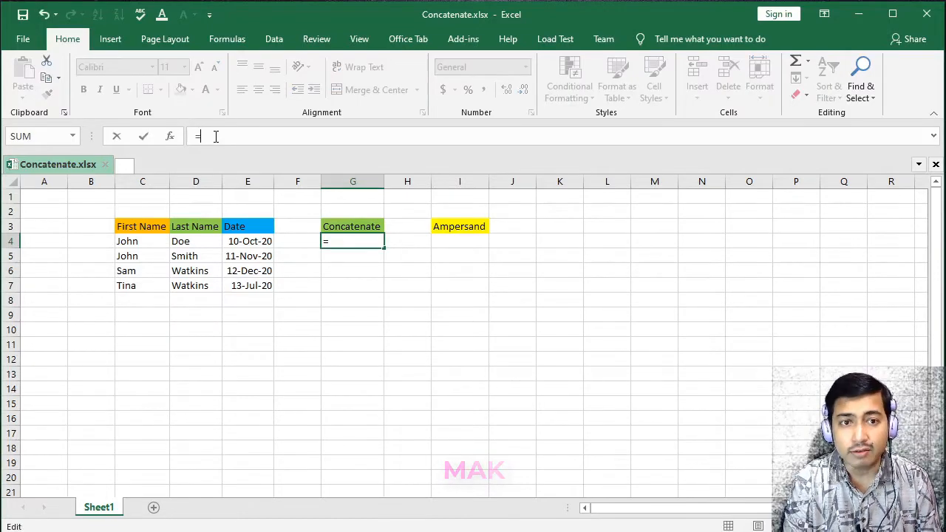
type("C")
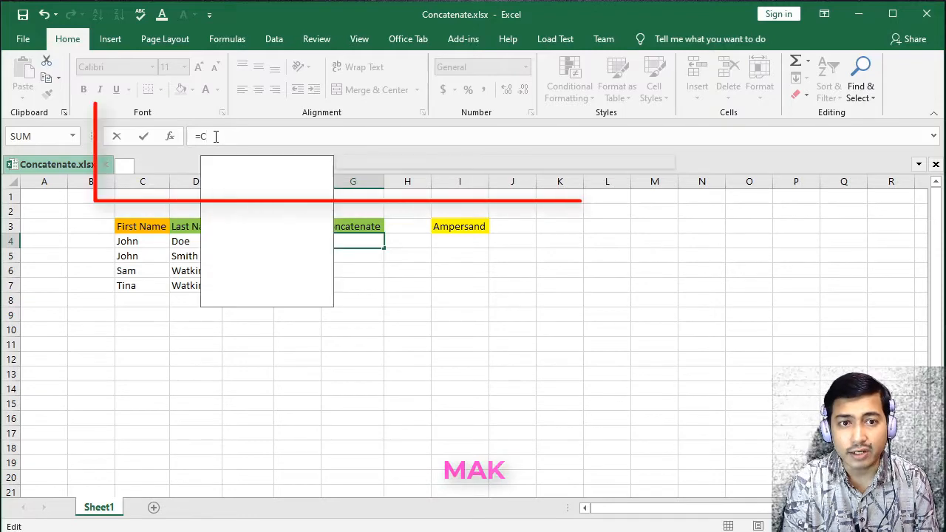
type("onc")
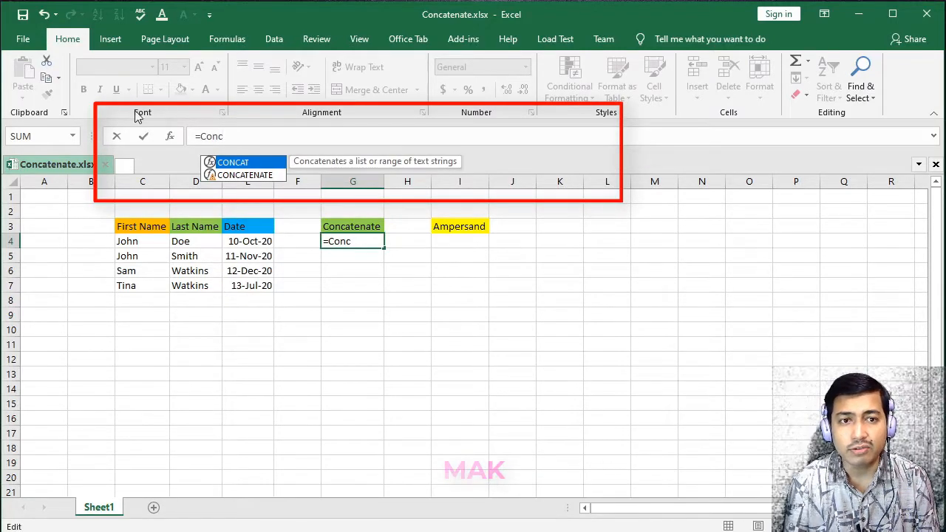
left_click(244, 175)
key("Tab")
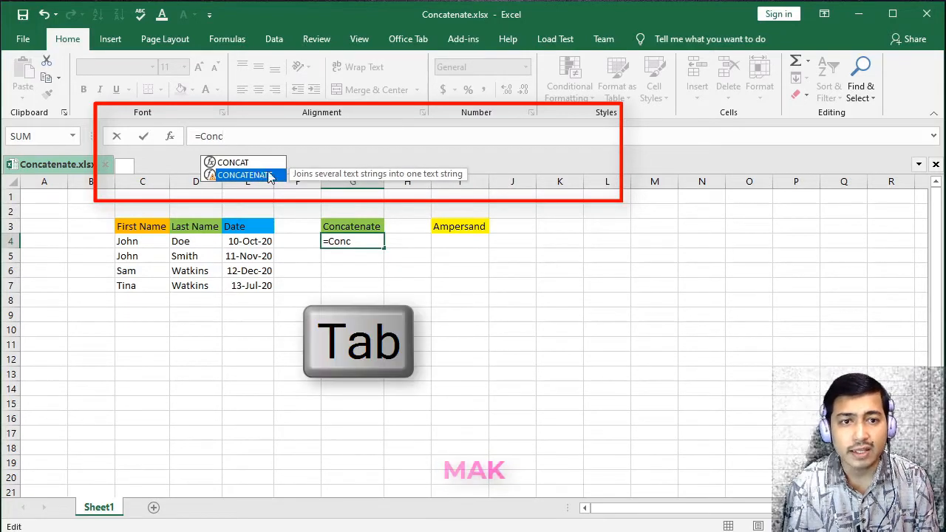
key("Tab")
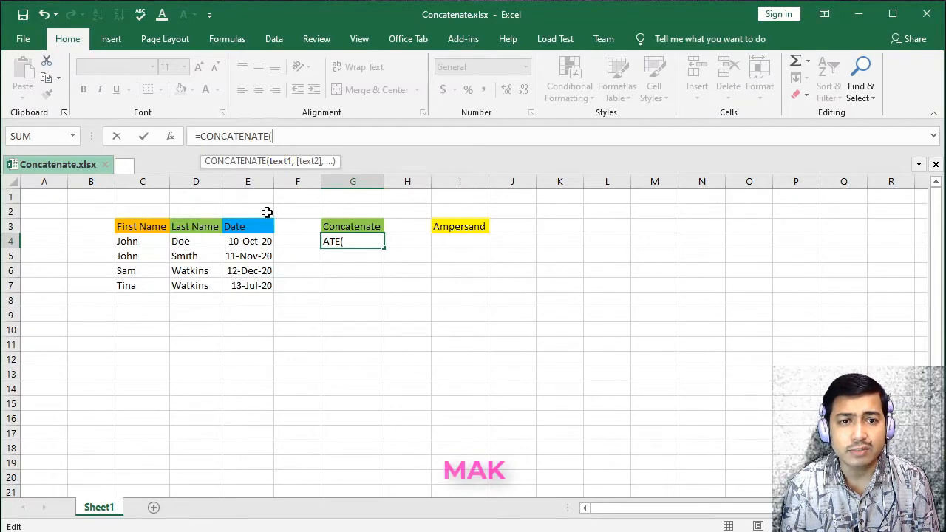
Show the function arguments for CONCATENATE and set Text1 to cell C4, the first person's first name.
left_click(171, 136)
left_click_drag(701, 46, 687, 73)
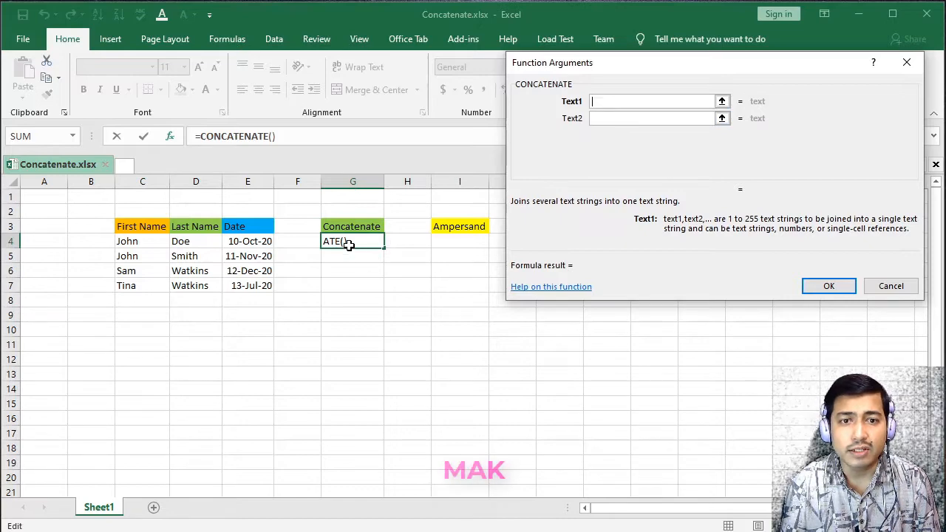
left_click(273, 136)
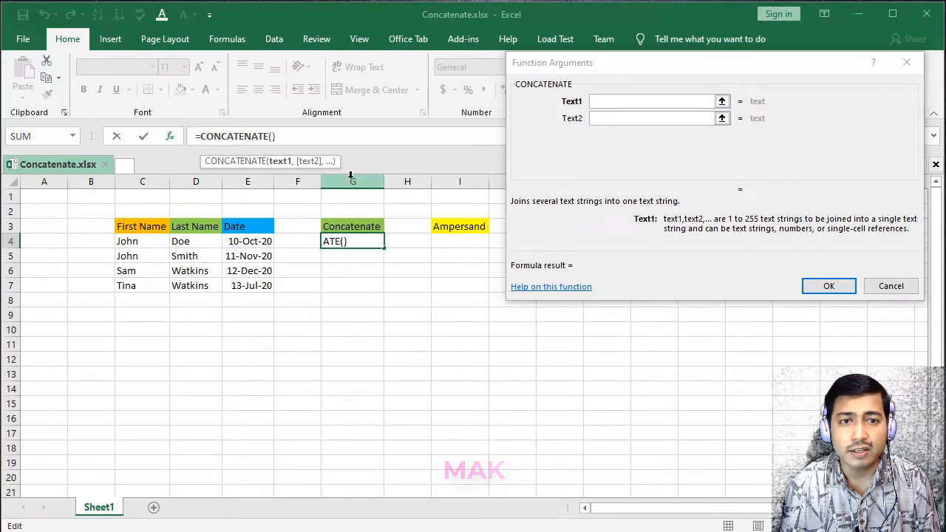
left_click(608, 99)
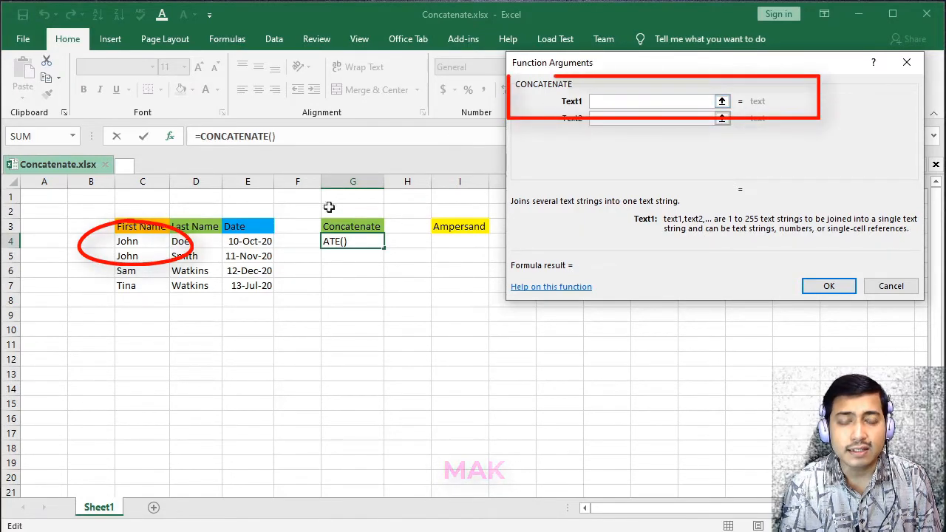
left_click(147, 244)
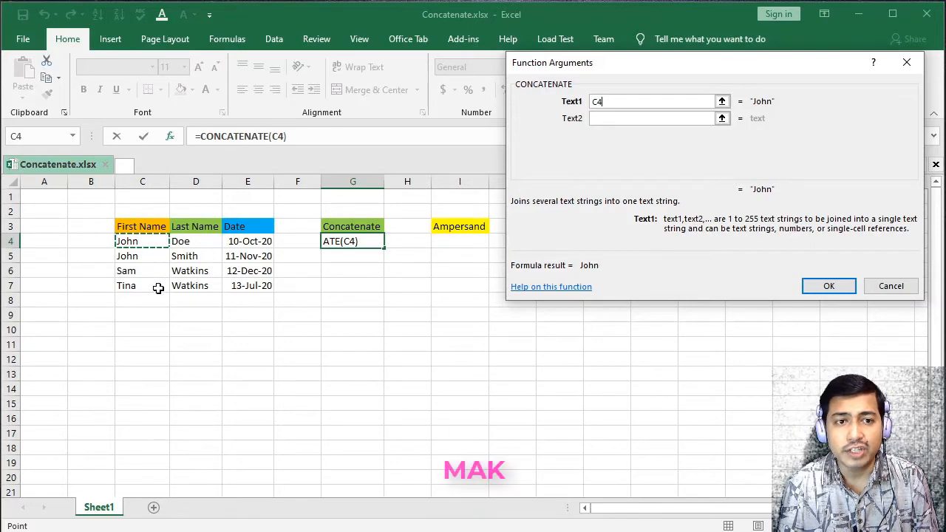
Set the Text2 argument of CONCATENATE to a single space in double quotes.
left_click(607, 119)
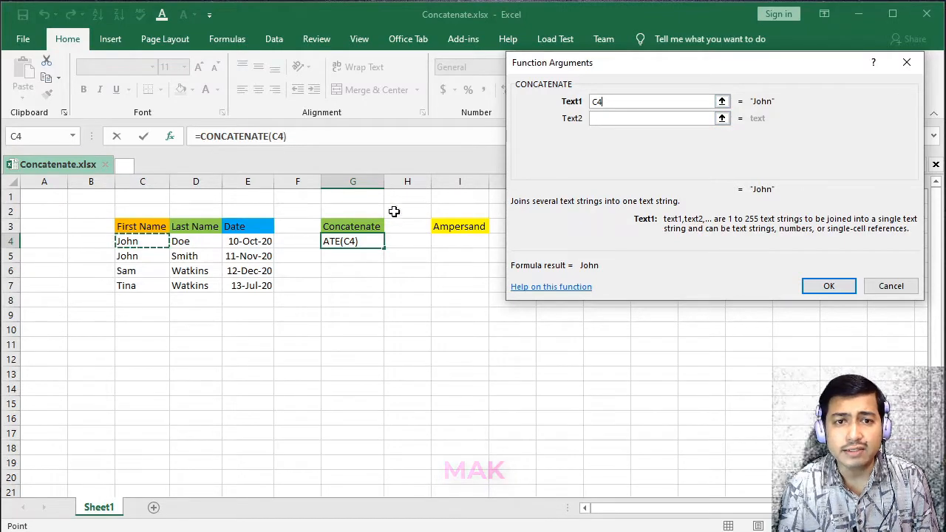
left_click(606, 120)
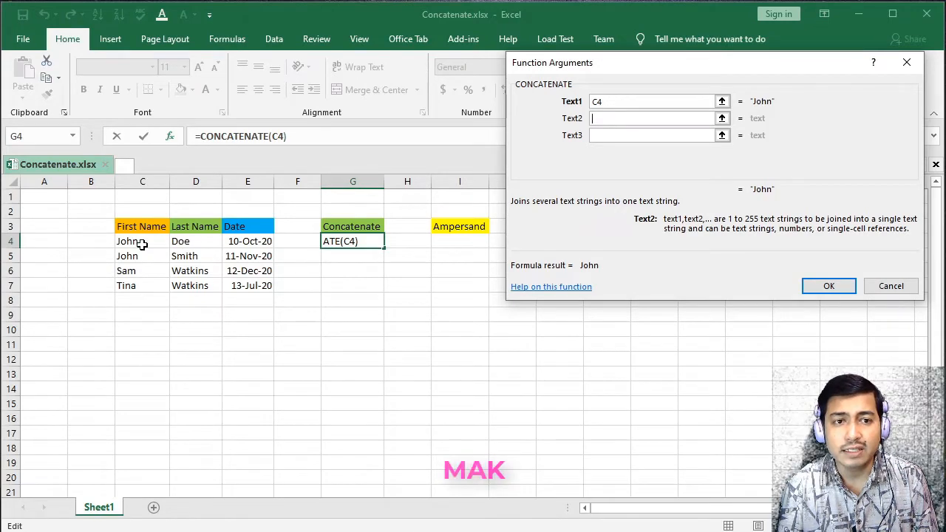
left_click(612, 134)
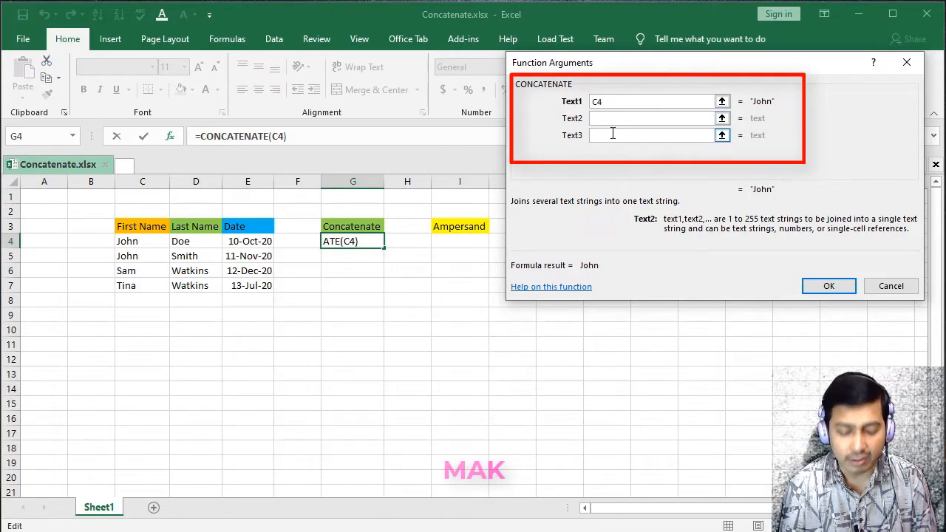
type("\"\"")
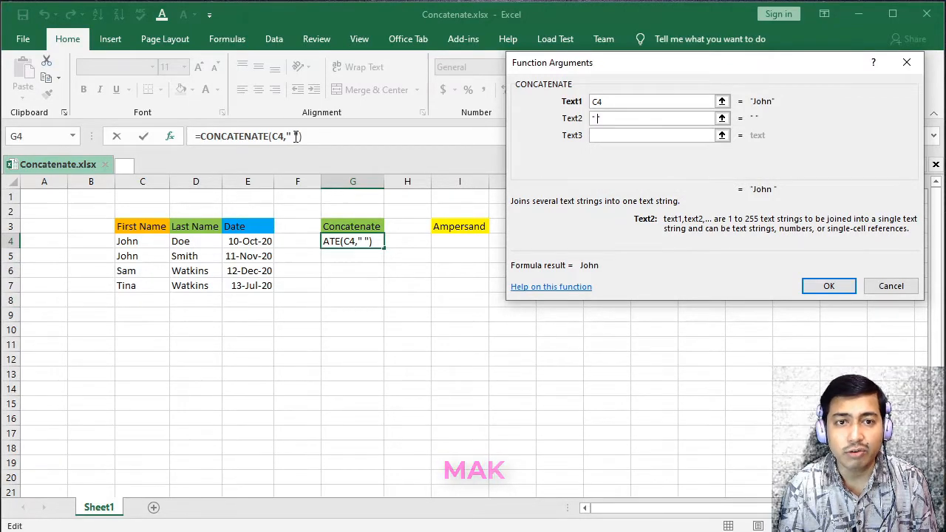
left_click(296, 137)
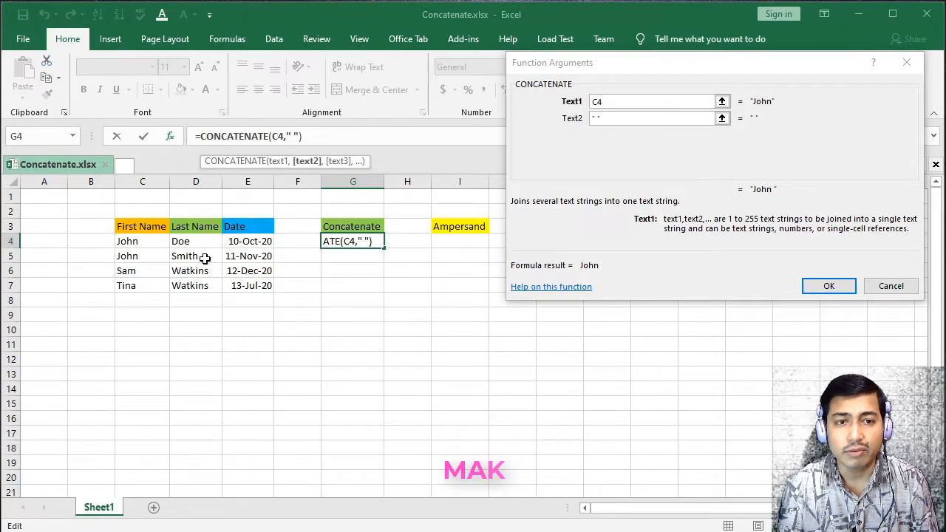
Set the Text3 argument to cell D4, the last name, and complete the CONCATENATE formula in G4.
left_click(599, 137)
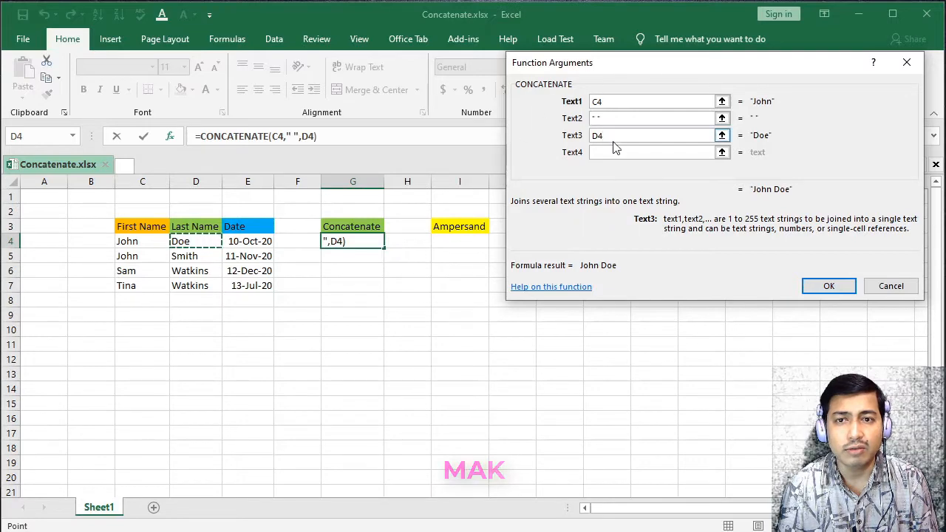
left_click(611, 100)
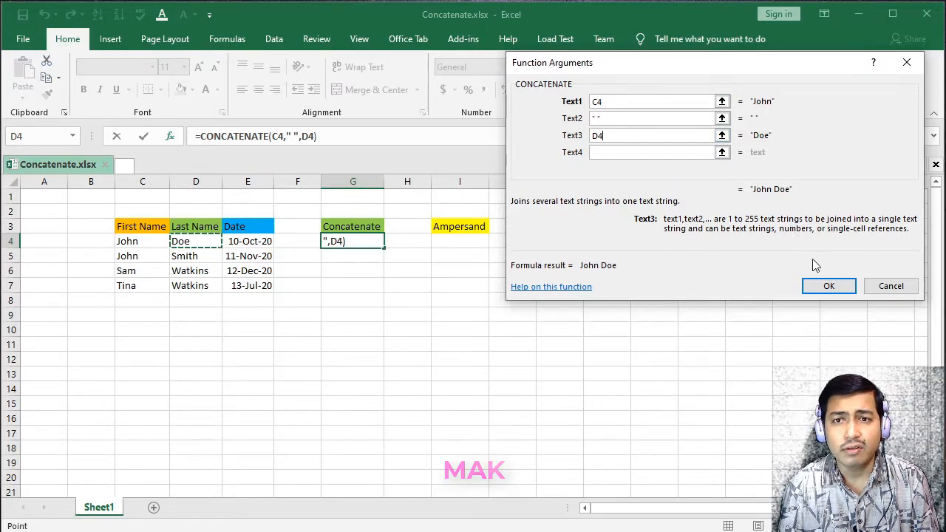
left_click(824, 288)
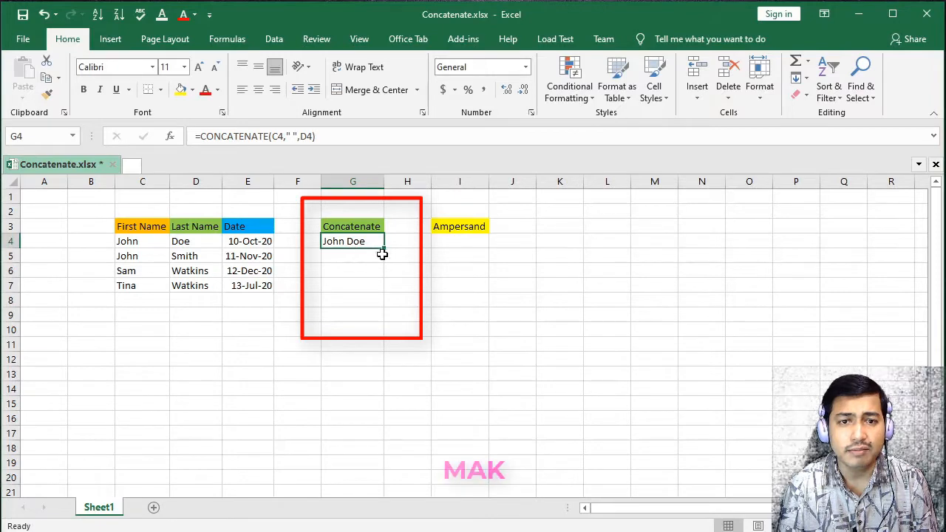
Fill the G4 formula down to G7 and fit the width of column G to its contents.
left_click_drag(385, 248, 395, 289)
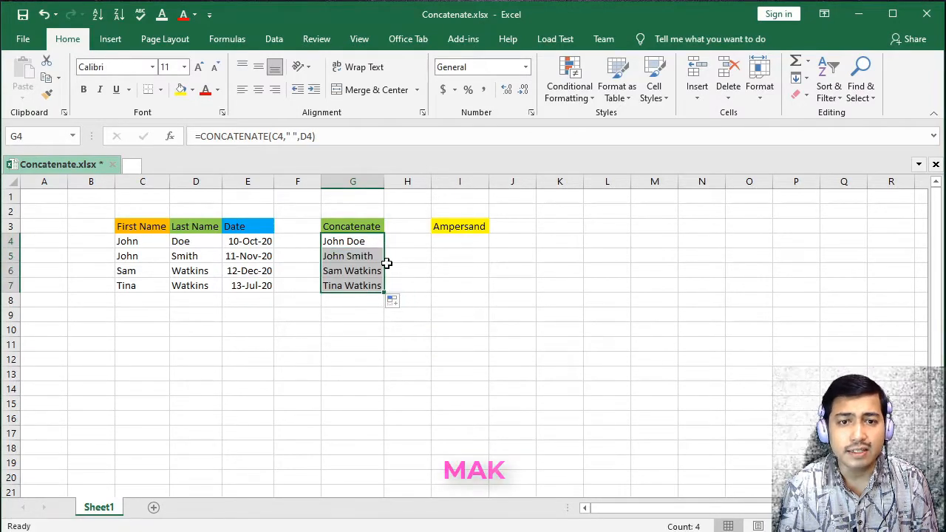
double_click(386, 184)
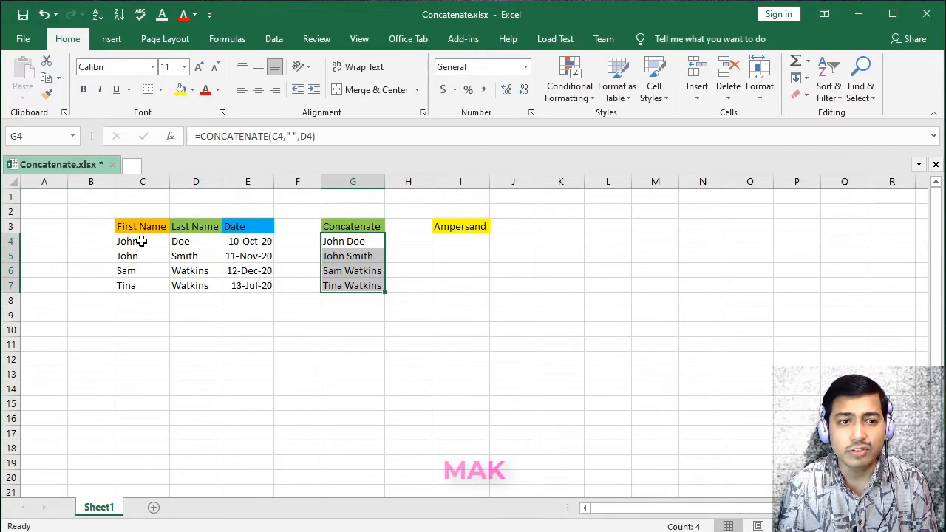
Remove the quoted space argument from the G4 formula so it reads =CONCATENATE(C4,D4).
left_click(297, 138)
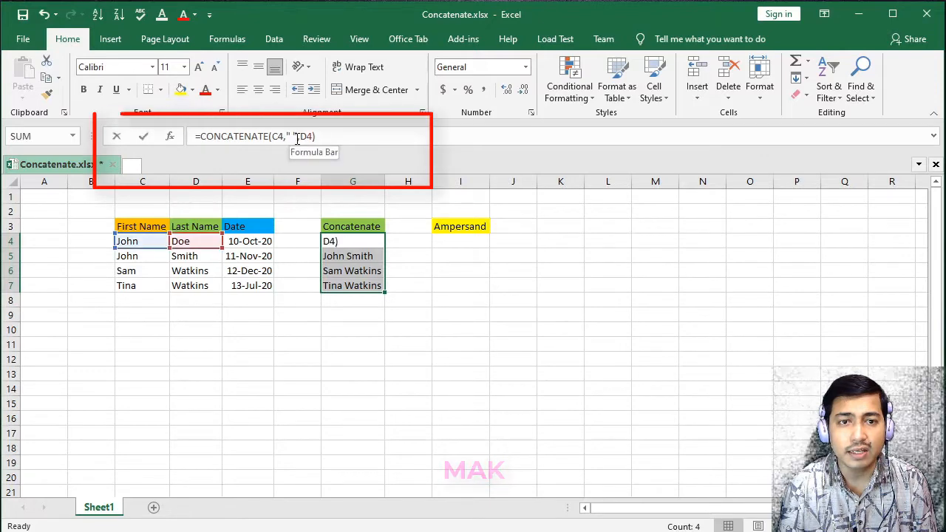
type(",")
key("BackSpace")
key("BackSpace")
key("BackSpace")
key("BackSpace")
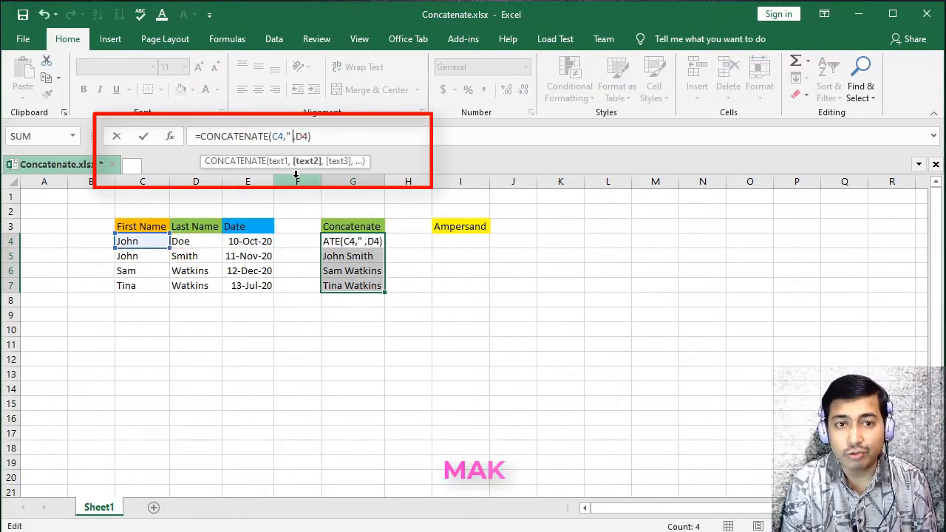
left_click(522, 302)
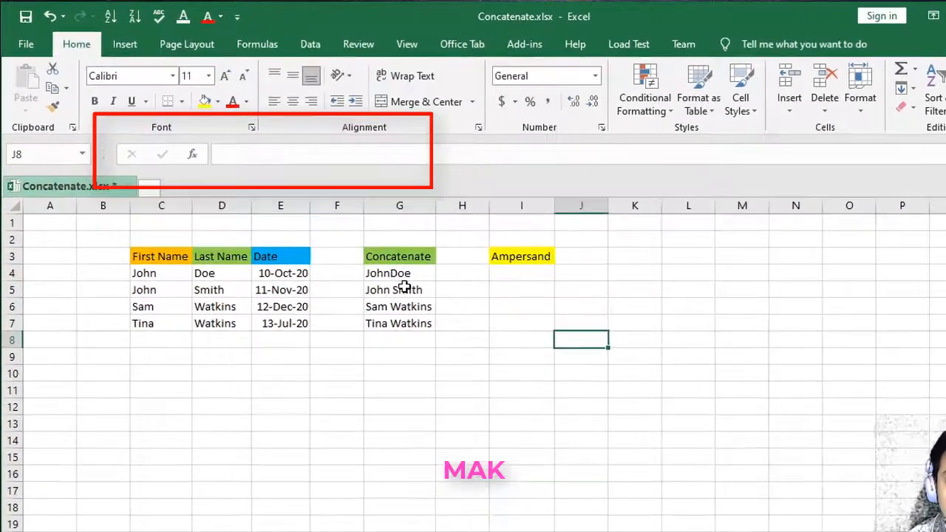
Put the quoted space argument back between C4 and D4 in the CONCATENATE formula of G4.
left_click(353, 243)
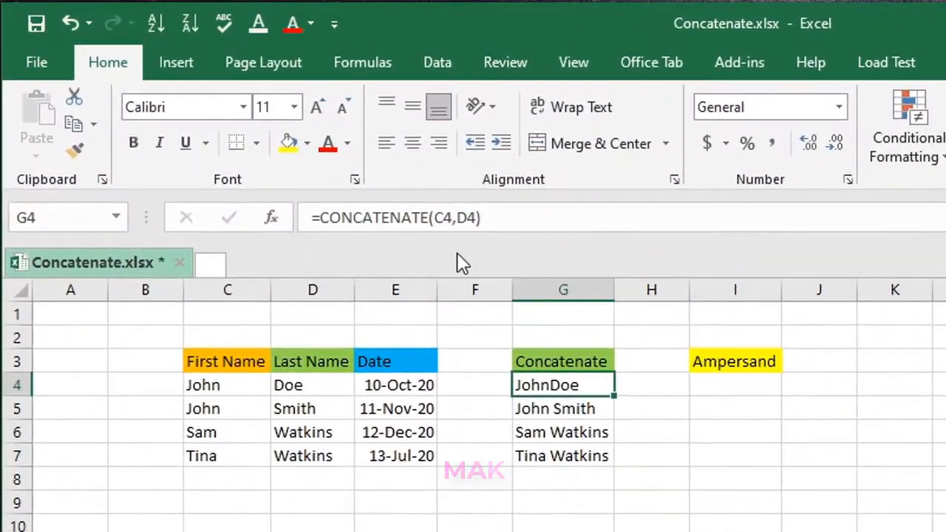
left_click(458, 222)
type("\"\"")
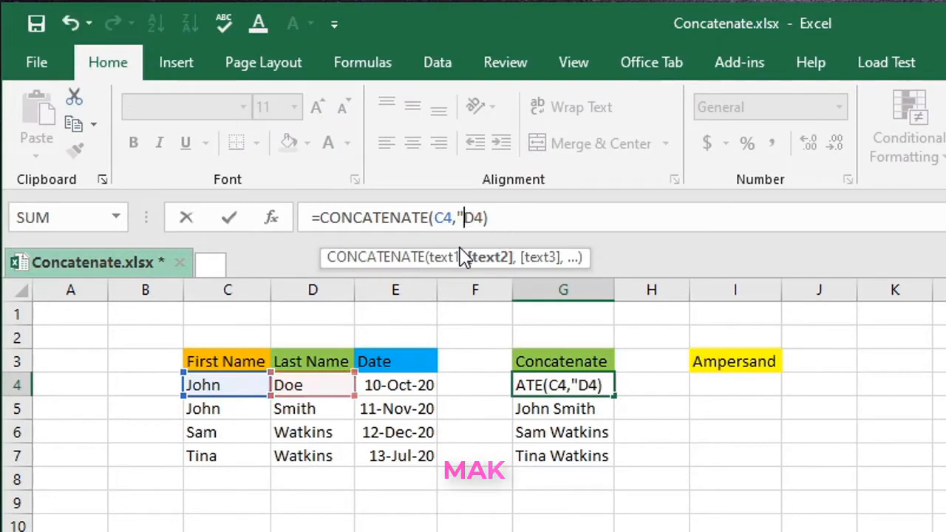
key("Right")
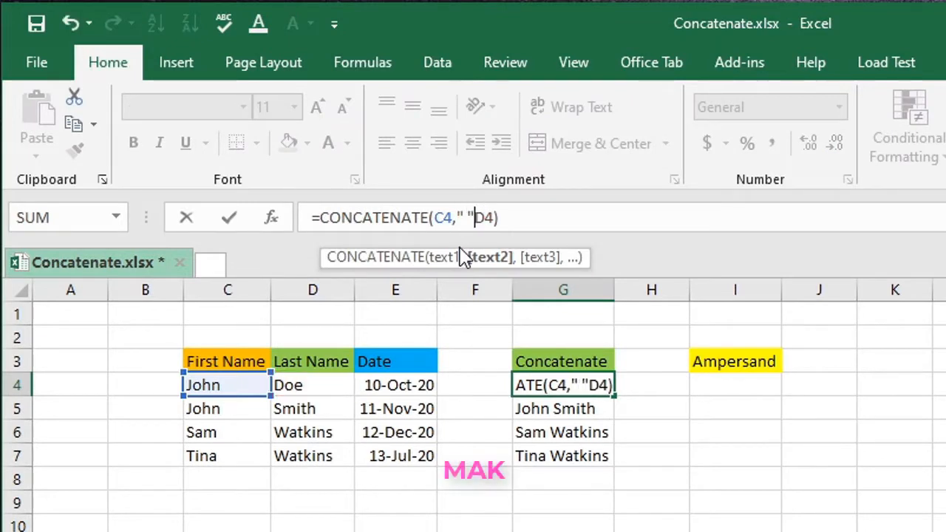
type(",")
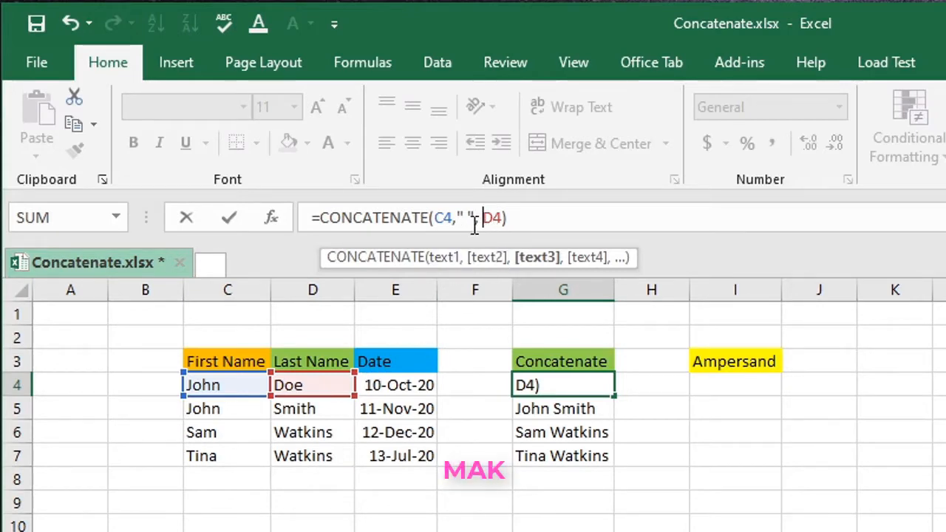
left_click(660, 497)
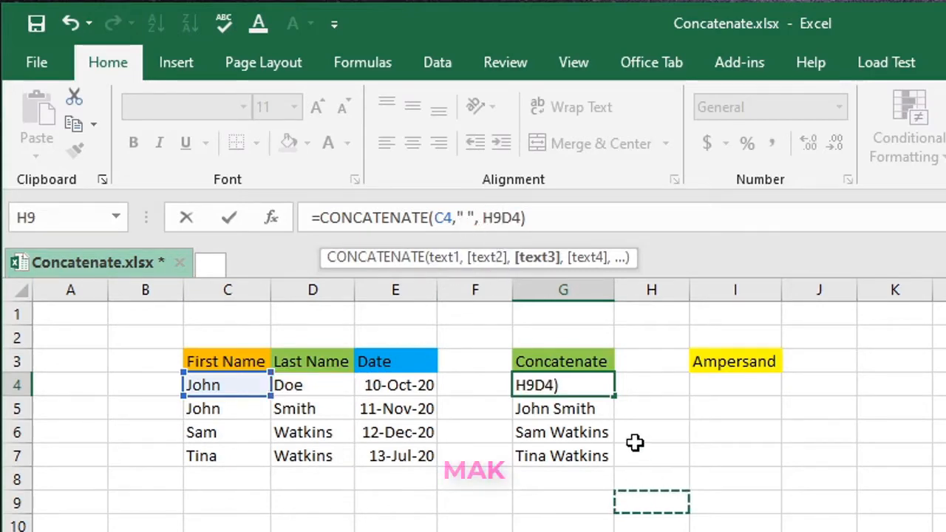
key("BackSpace")
key("BackSpace")
left_click(538, 219)
key("Return")
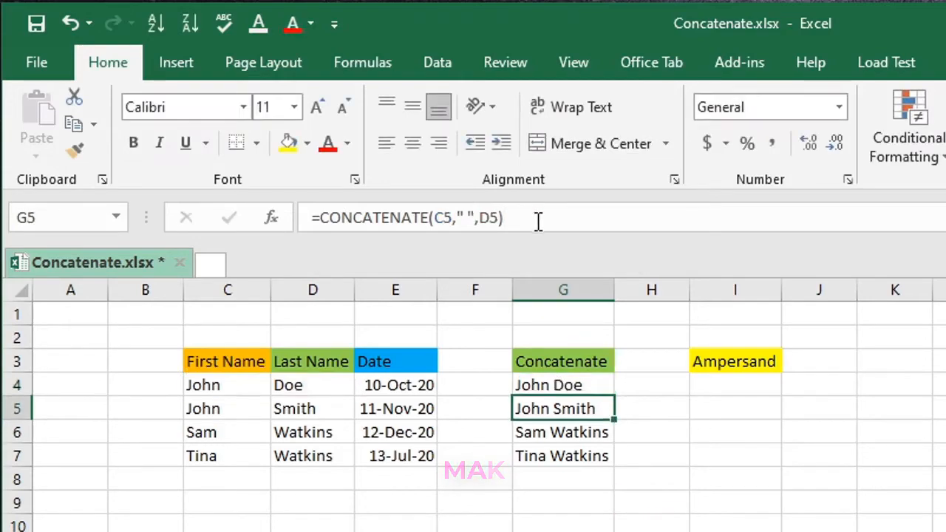
left_click(675, 448)
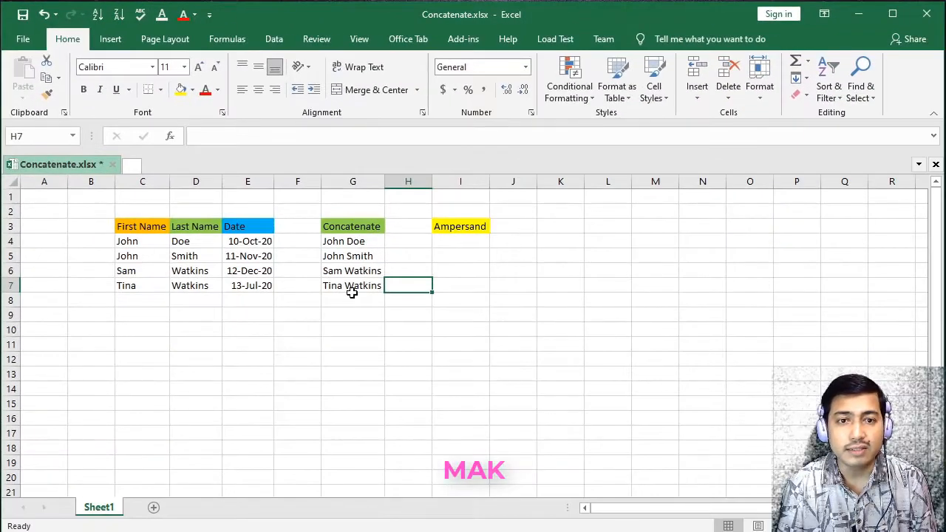
Start an ampersand formula in cell I4 that joins C4, a quoted space and D4: =C4&" "&D4.
left_click(460, 241)
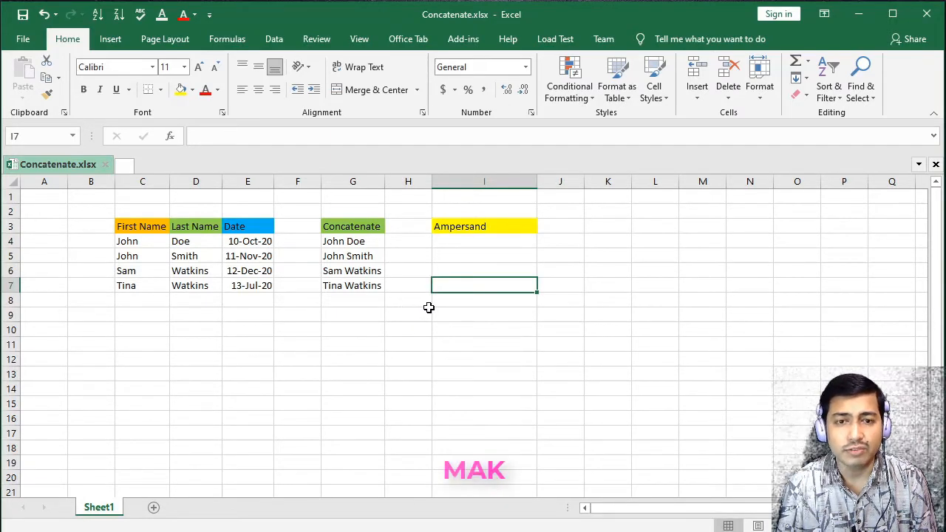
left_click(460, 243)
type("=")
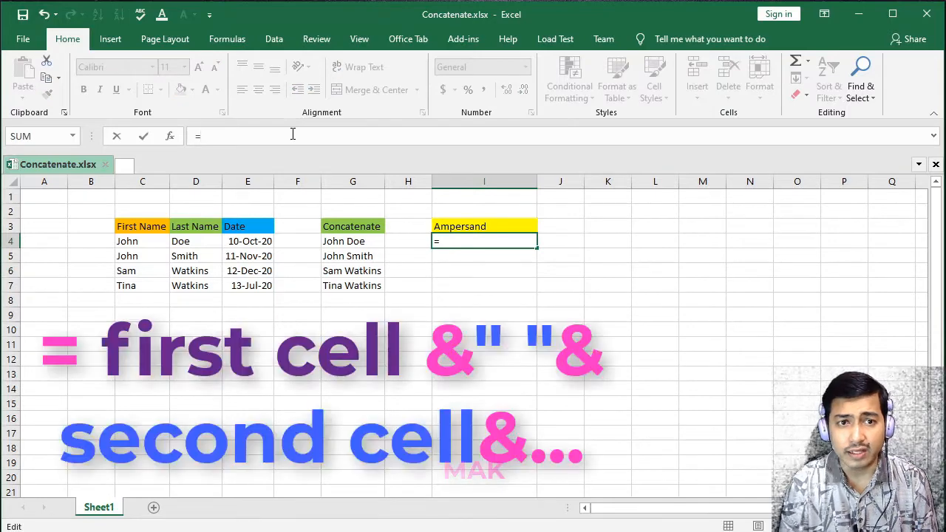
left_click(142, 241)
type("&\" \"&")
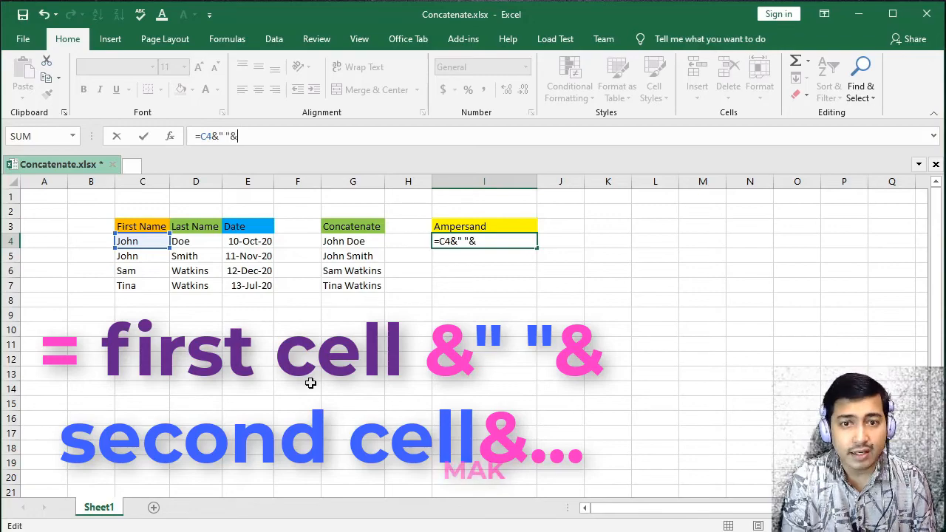
left_click(208, 241)
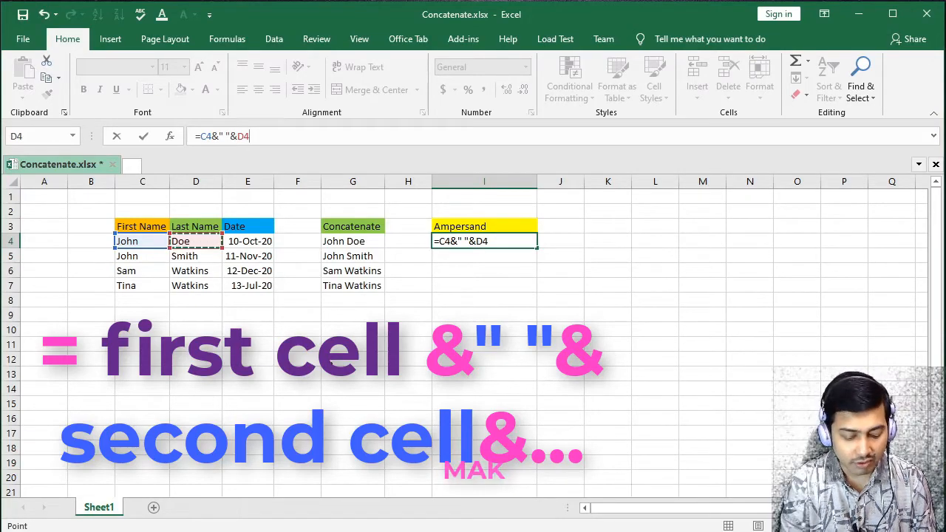
Append &"'s admission date is " to the I4 formula, with a trailing space inside the quotes.
type("&")
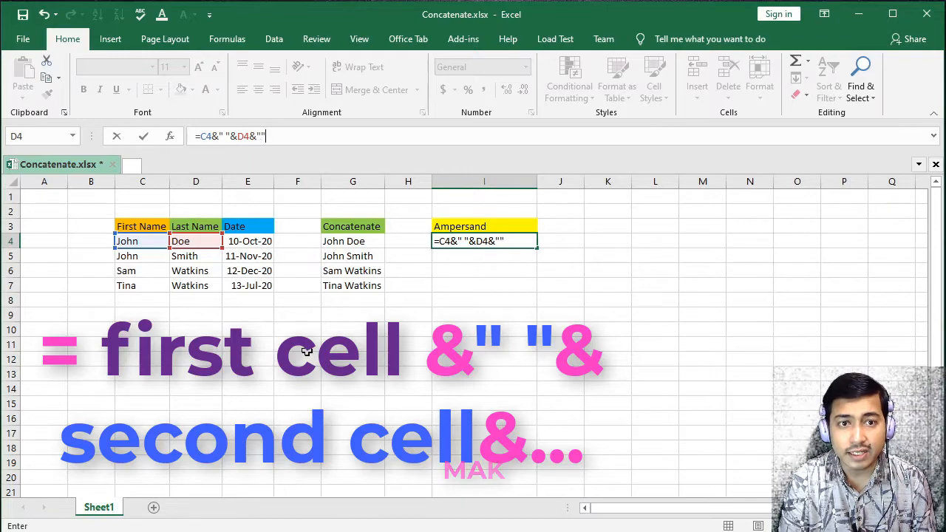
type("\" \"")
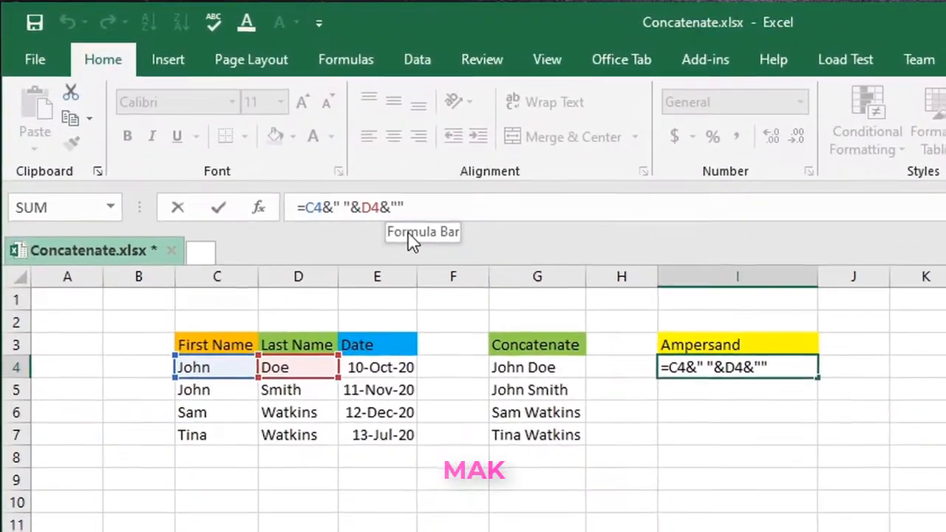
left_click(263, 135)
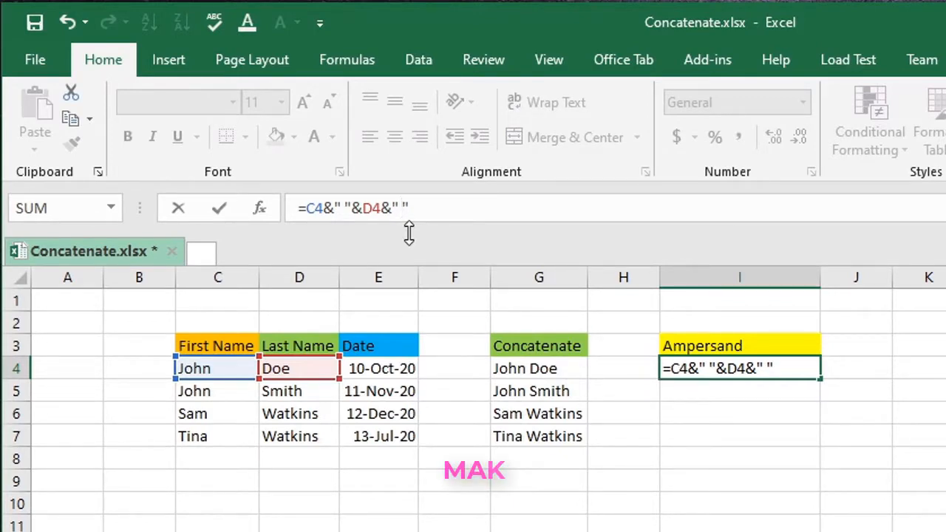
key("BackSpace")
type("\"")
type("s re")
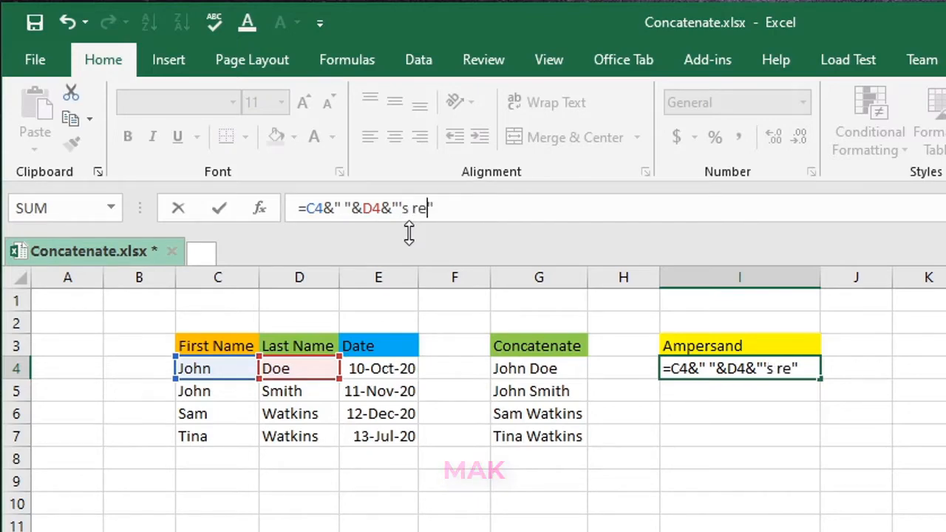
type("gi")
key("BackSpace")
key("BackSpace")
key("BackSpace")
key("BackSpace")
type("admission date ")
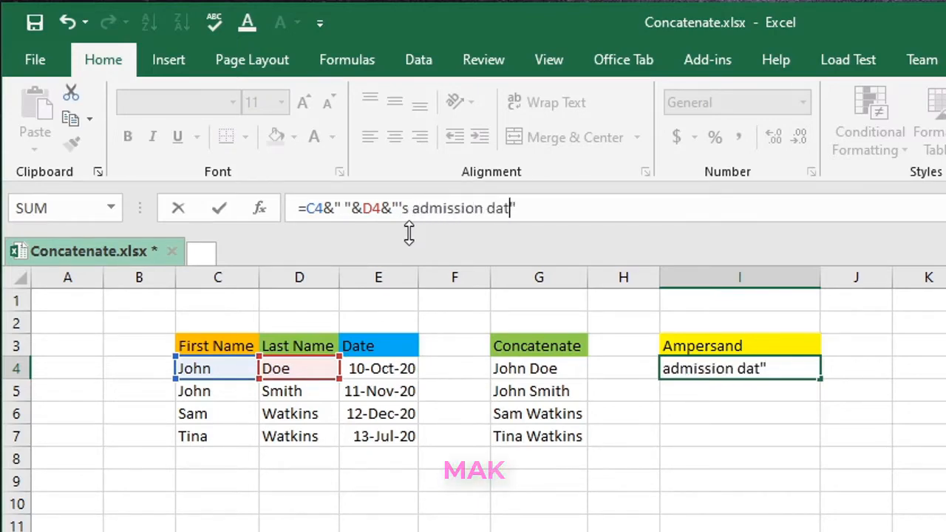
type("s")
key("BackSpace")
type("is")
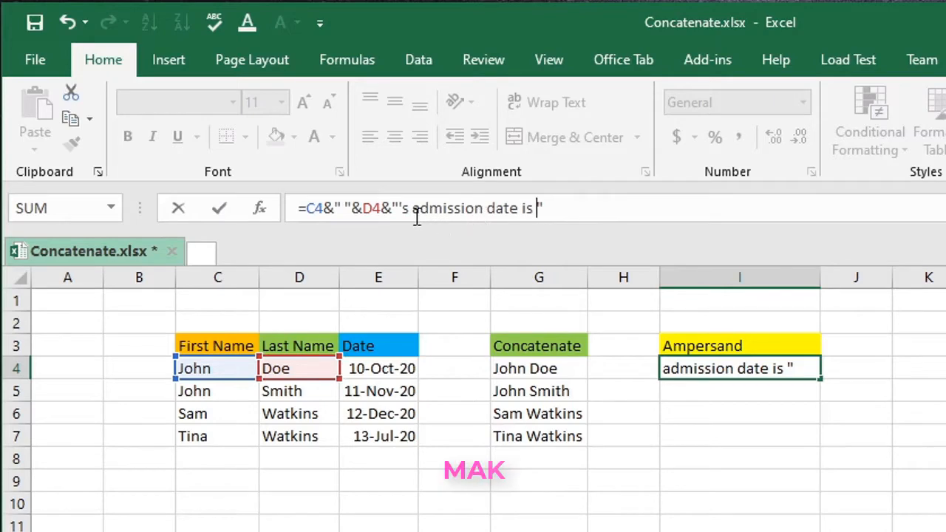
Append &E4 to the I4 formula to add the date, and complete the formula.
left_click(553, 209)
type("&")
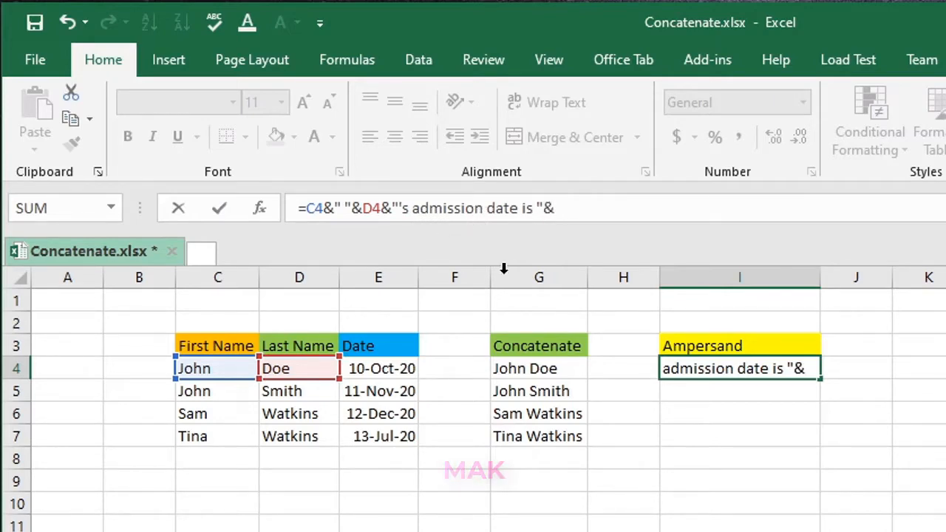
left_click(399, 368)
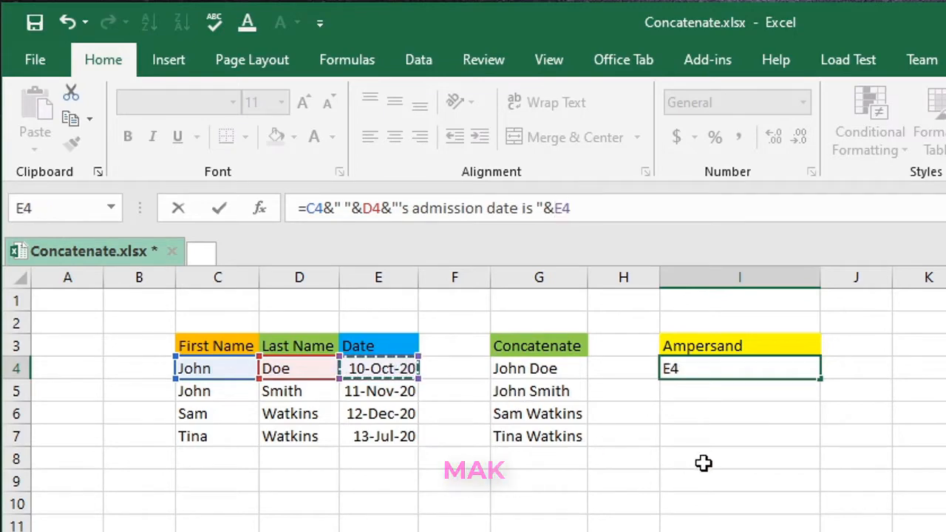
key("Return")
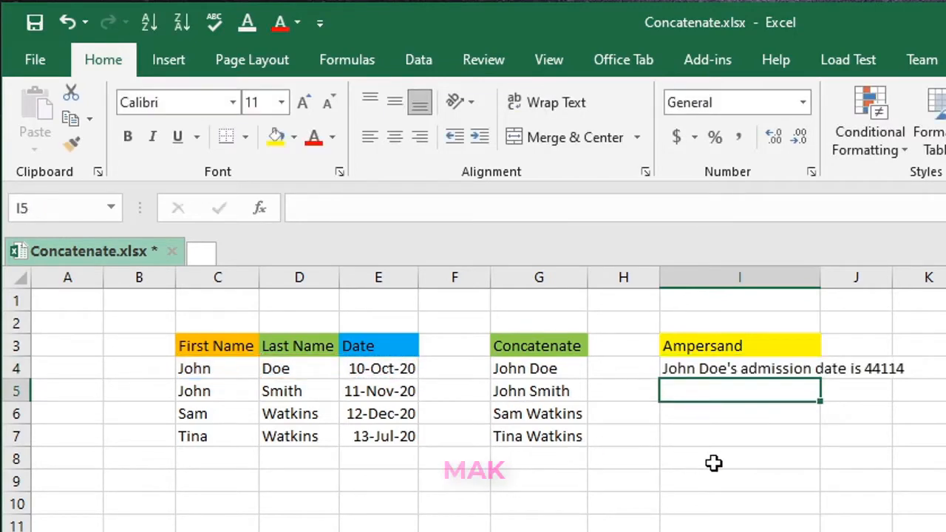
Fit column I to its contents and replace the final E4 reference in I4's formula with an empty TEXT() function.
double_click(820, 276)
left_click(697, 369)
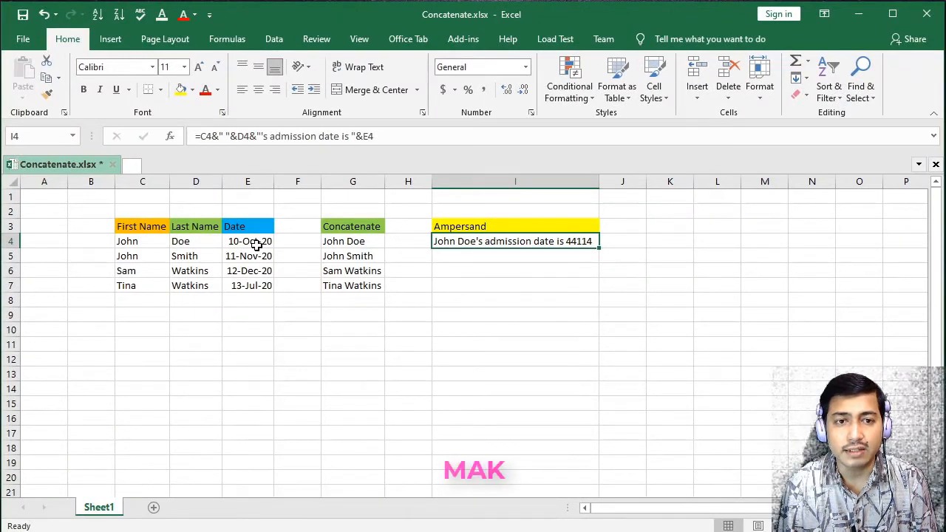
double_click(592, 240)
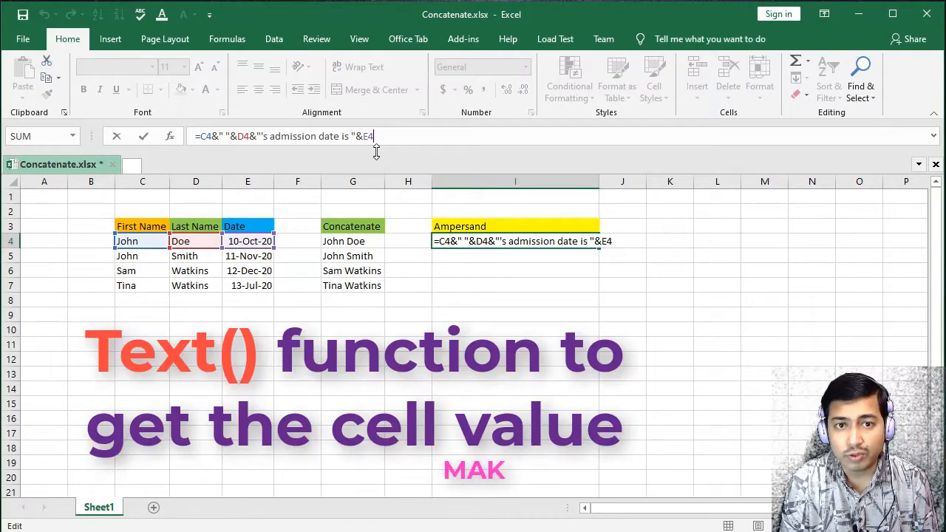
key("BackSpace")
key("BackSpace")
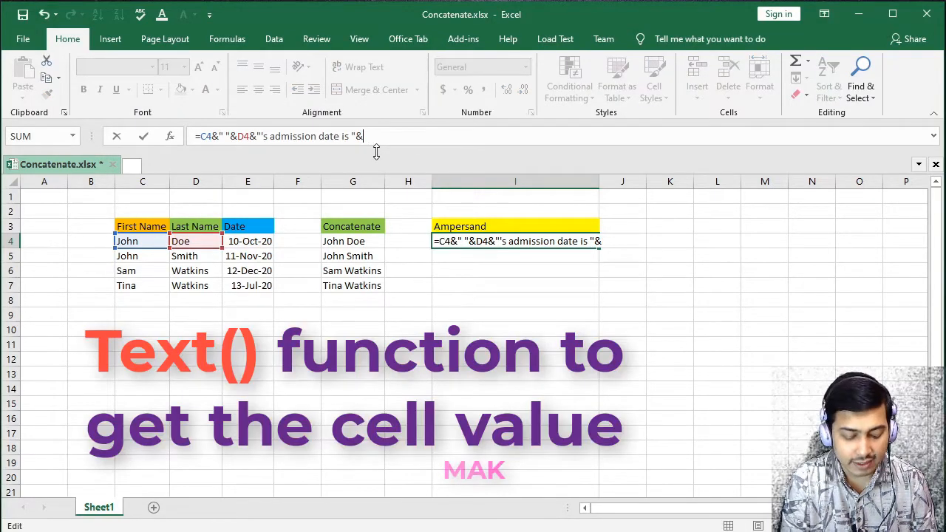
type("Te")
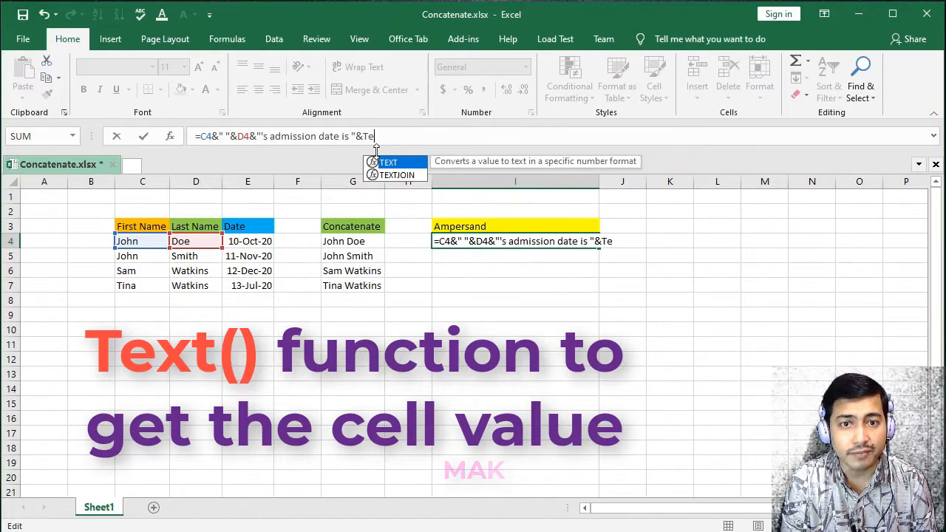
key("Tab")
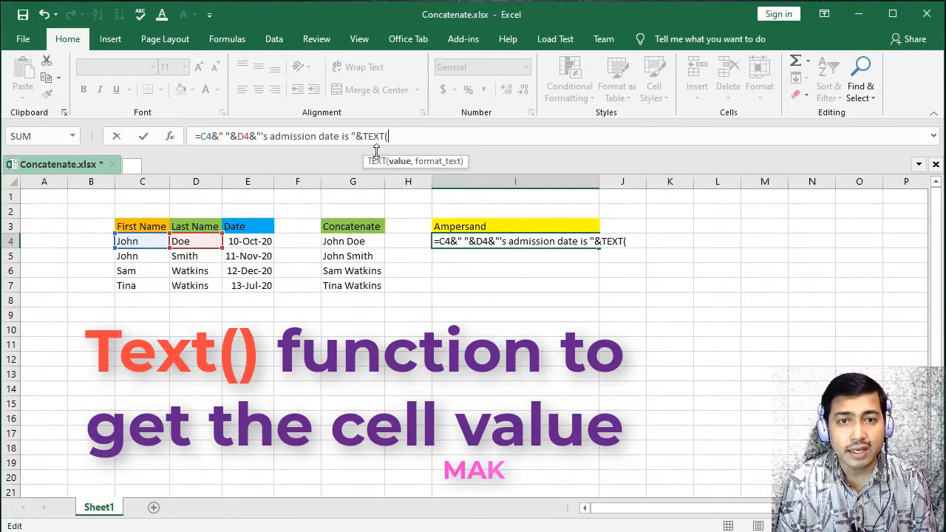
type(")")
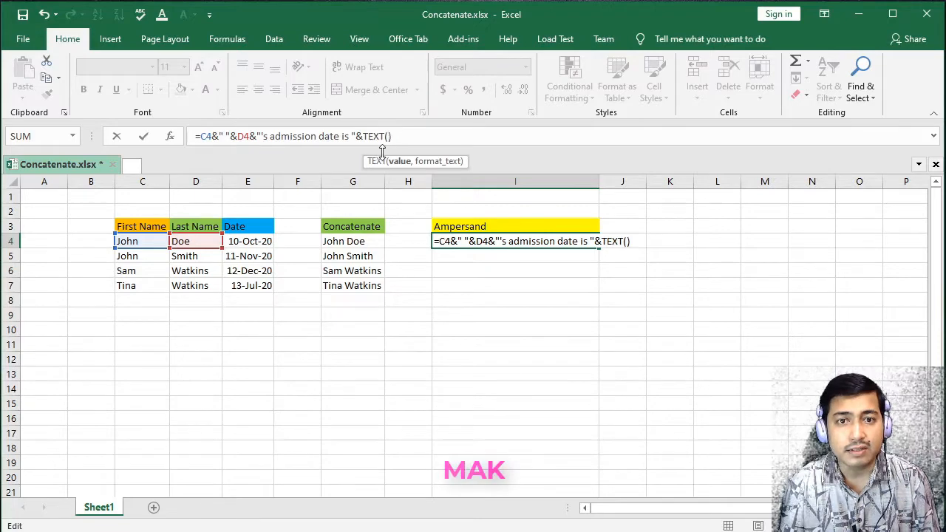
Open the TEXT function's arguments for the I4 formula and set Value to cell E4.
left_click(171, 137)
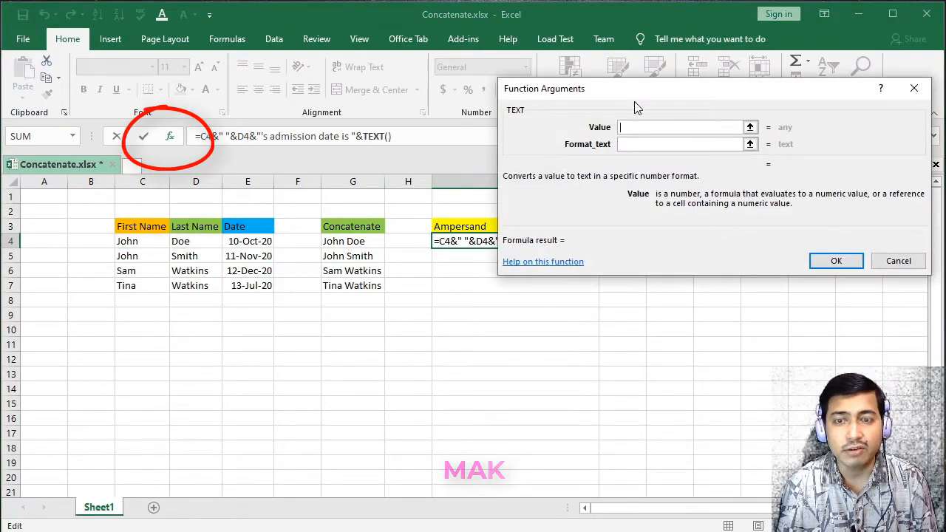
left_click_drag(644, 99, 312, 327)
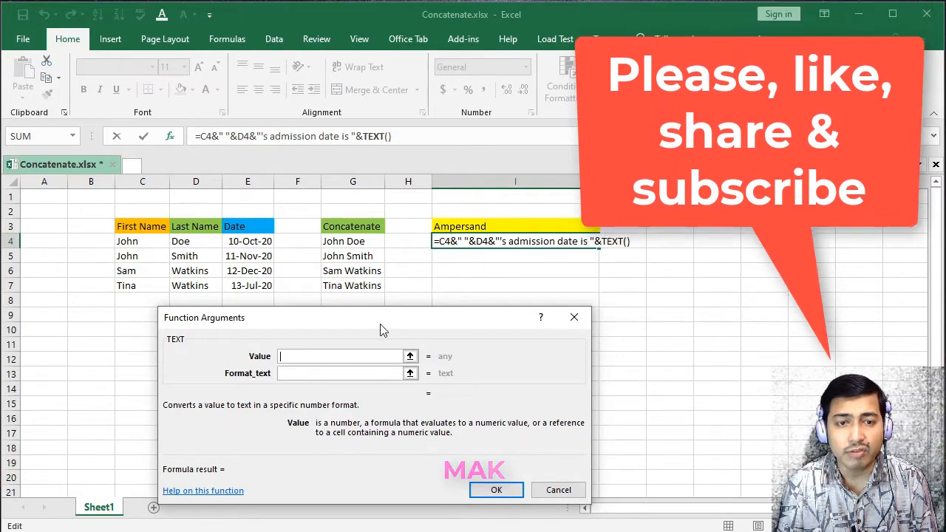
left_click(253, 241)
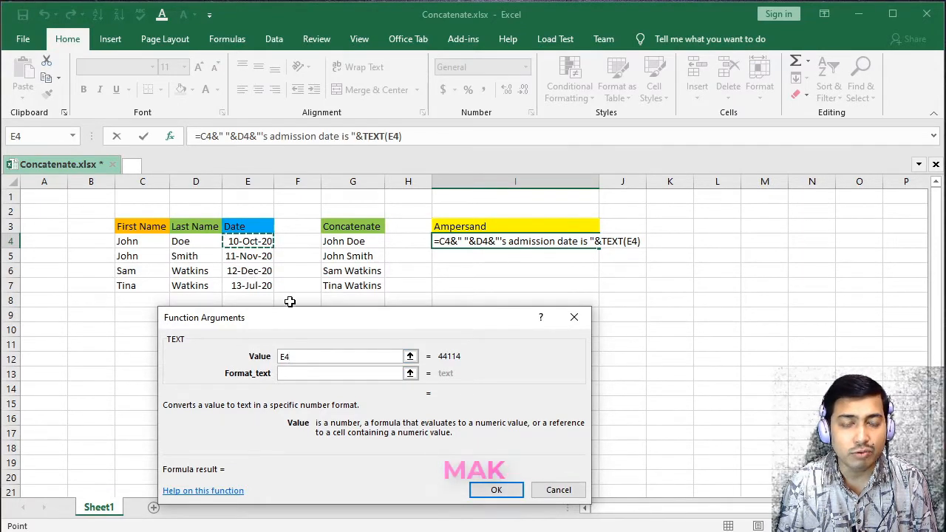
left_click(296, 374)
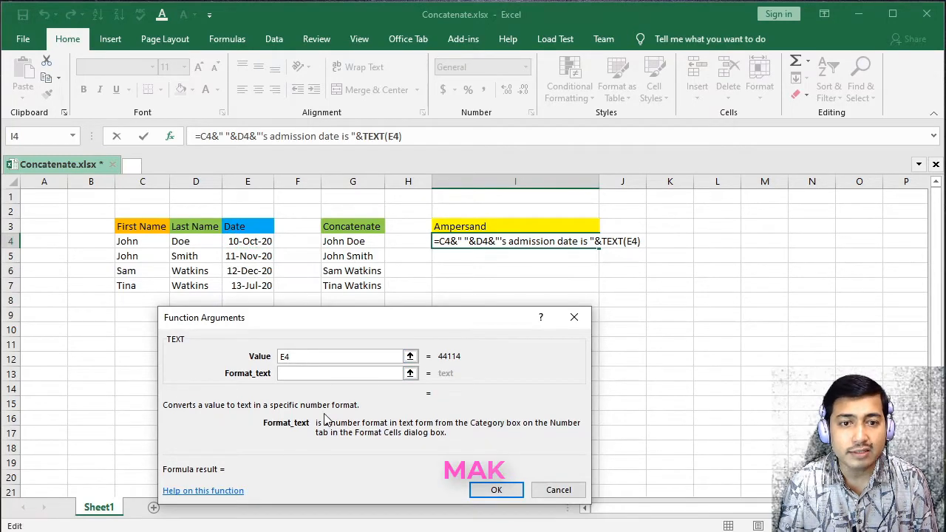
left_click_drag(365, 318, 352, 319)
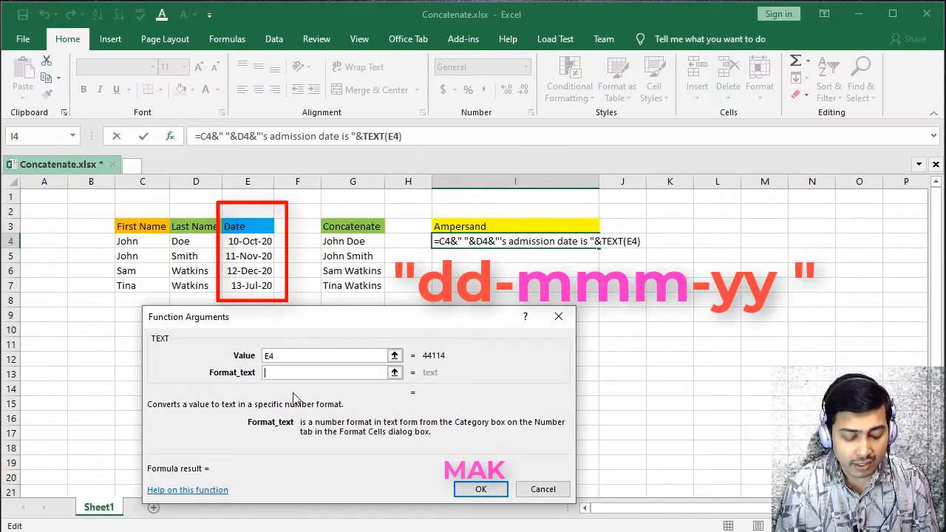
Enter "dd-mmm-yy" in quotes as the TEXT function's Format_text.
type("\"\"")
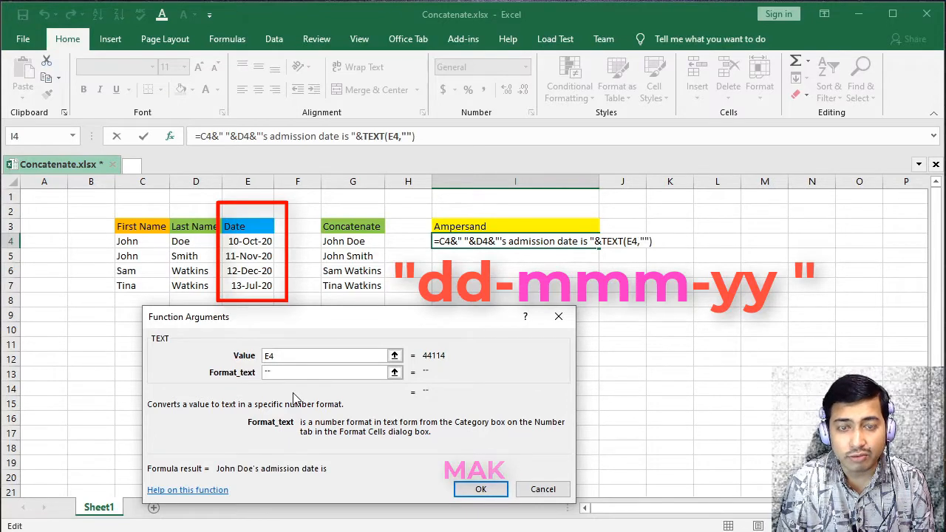
type("dd")
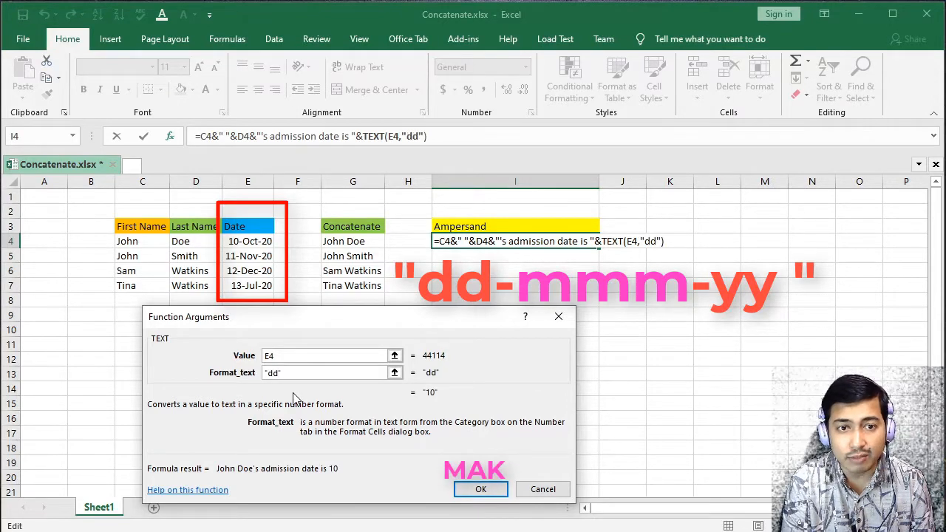
type("-mmm")
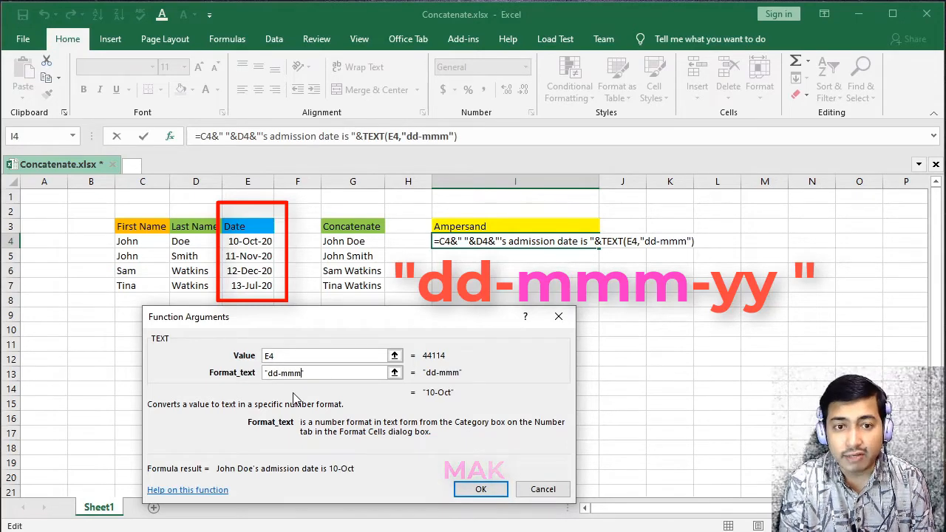
type("-")
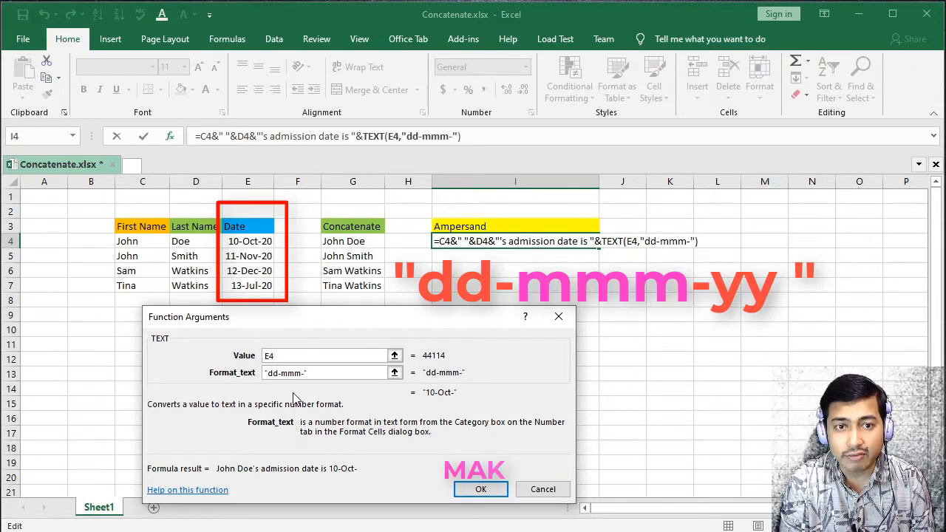
type("y")
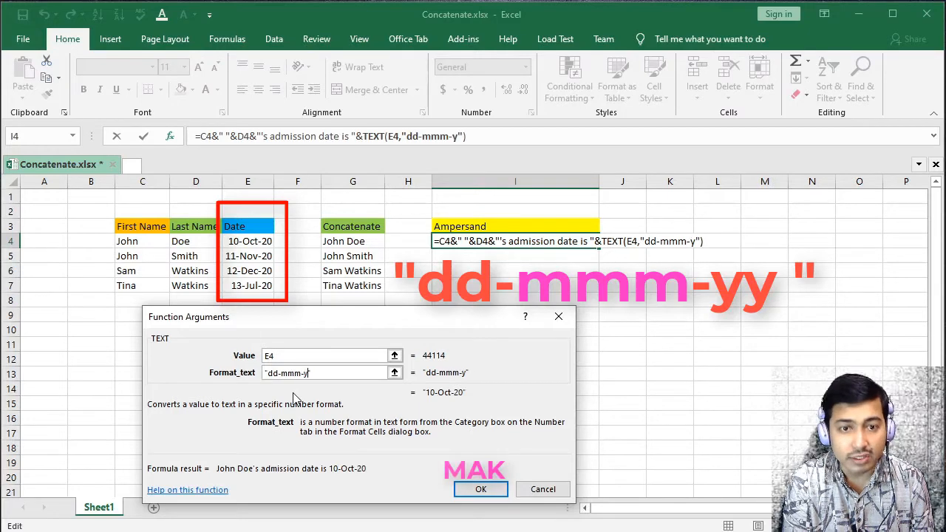
type("y")
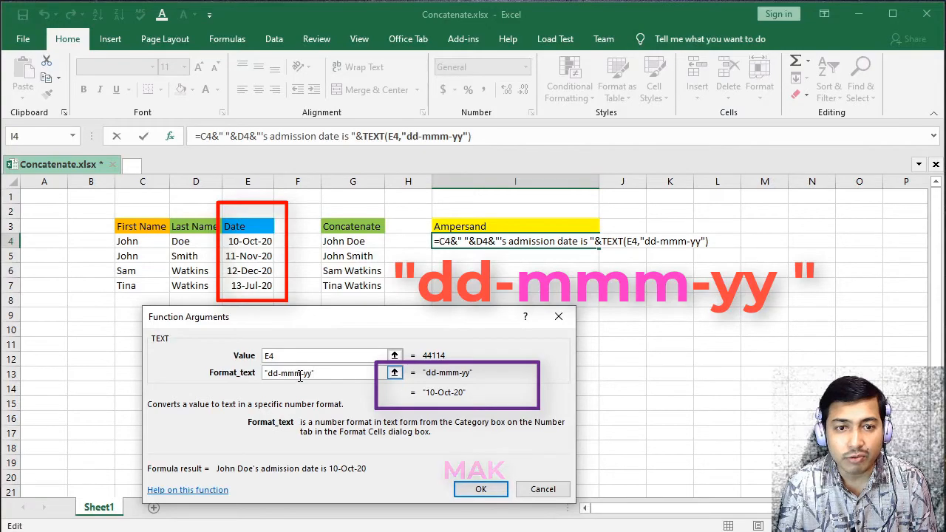
Try the format variants "dd-mmmm-yy" and "dd-mmm-yyyy", reverting each one to "dd-mmm-yy".
type("m")
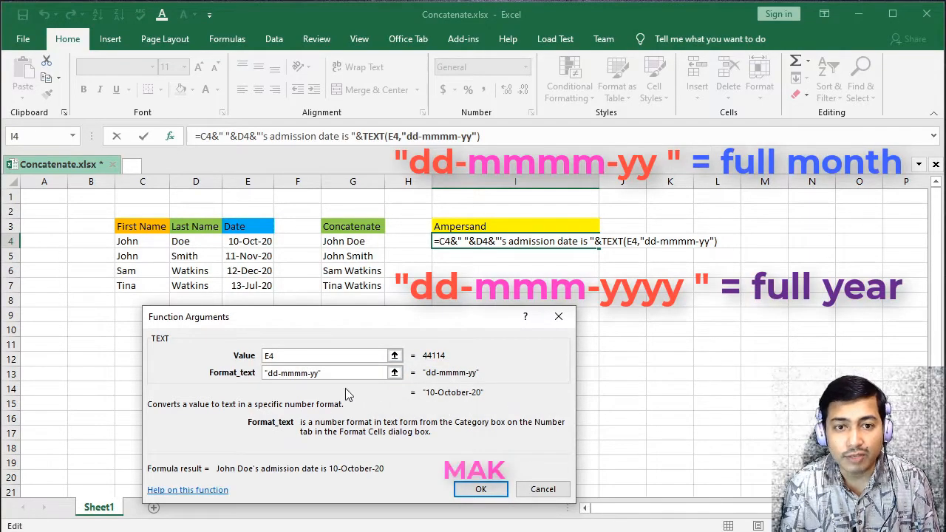
key("BackSpace")
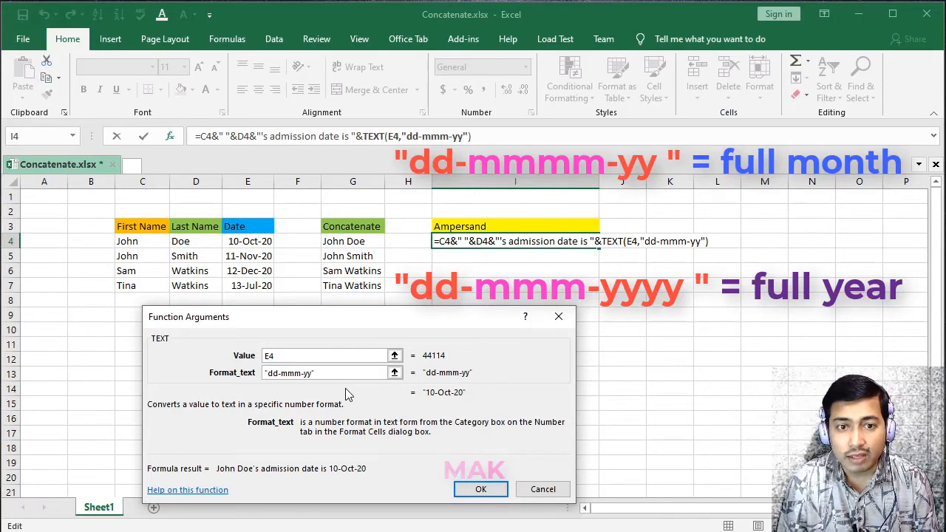
key("Right")
key("Right")
key("Right")
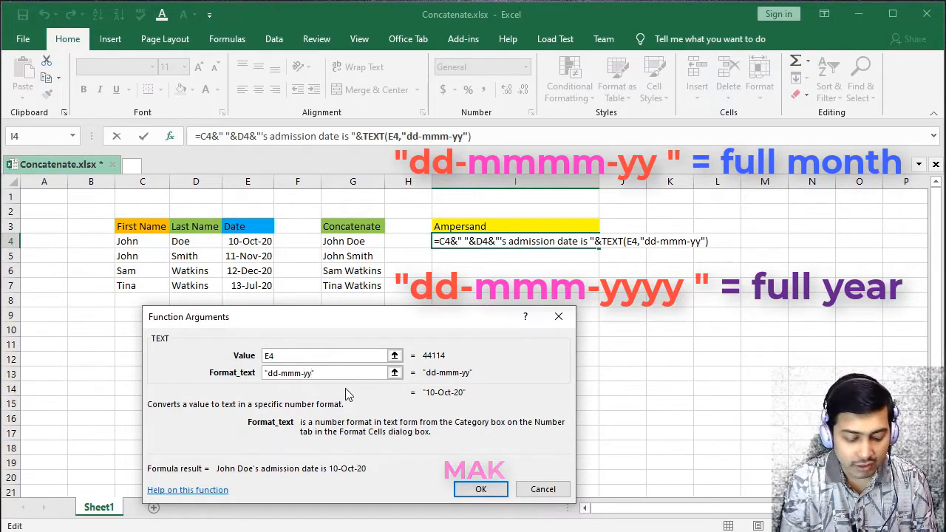
type("yy")
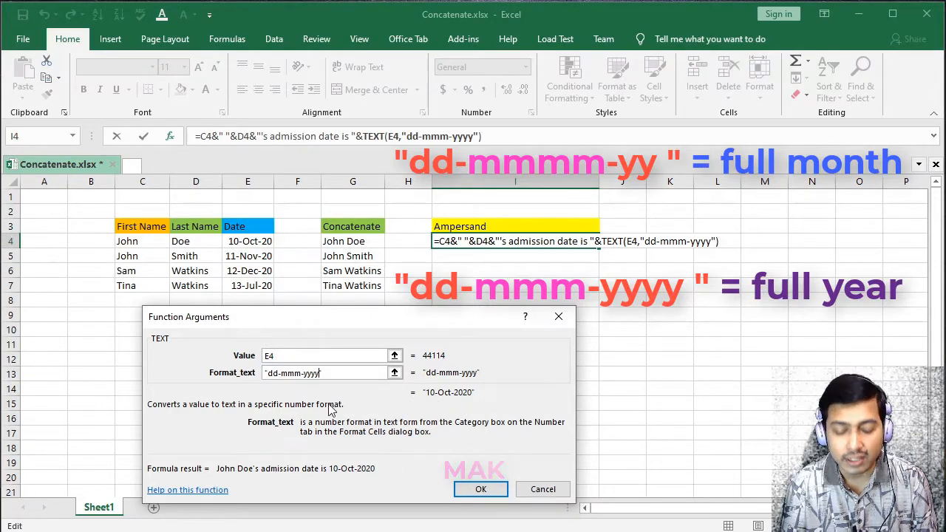
key("BackSpace")
key("BackSpace")
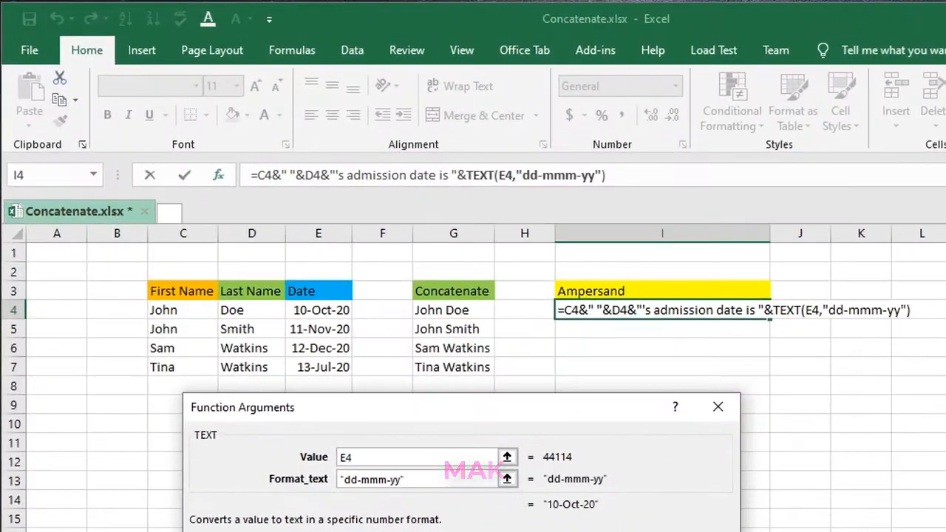
Apply the TEXT arguments and fill the I4 formula down to I7, fitting column I to its contents.
key("Return")
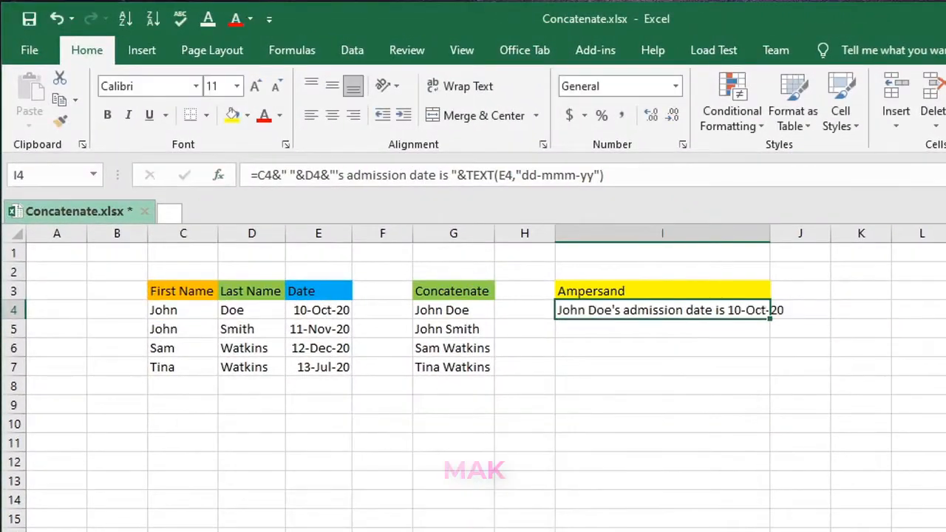
double_click(771, 234)
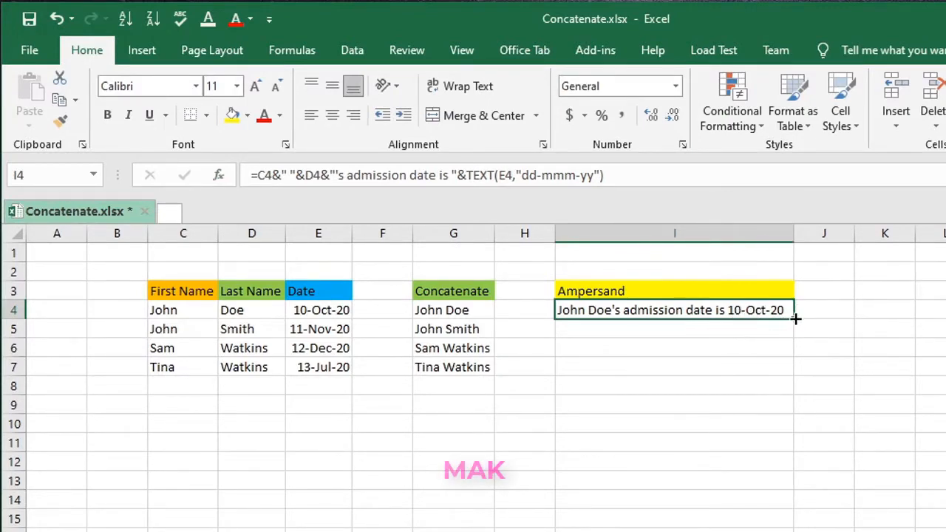
left_click_drag(795, 318, 786, 373)
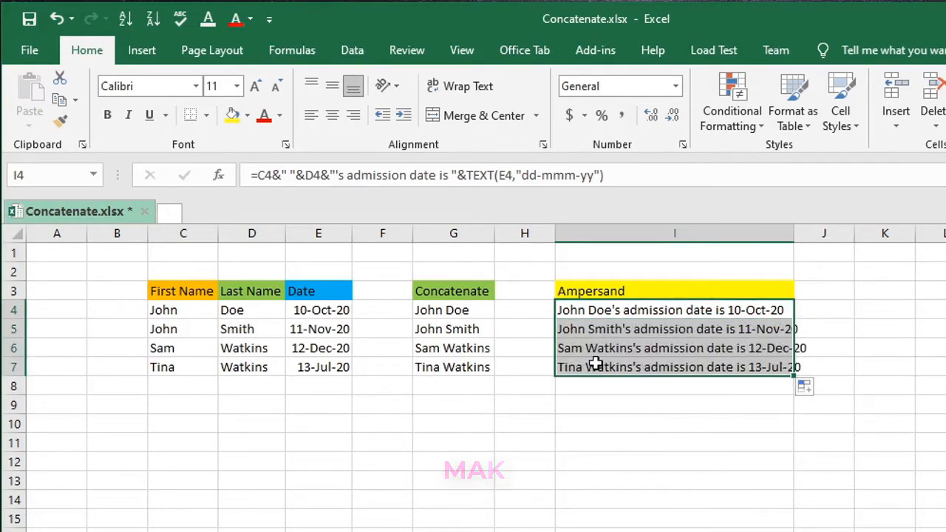
double_click(794, 234)
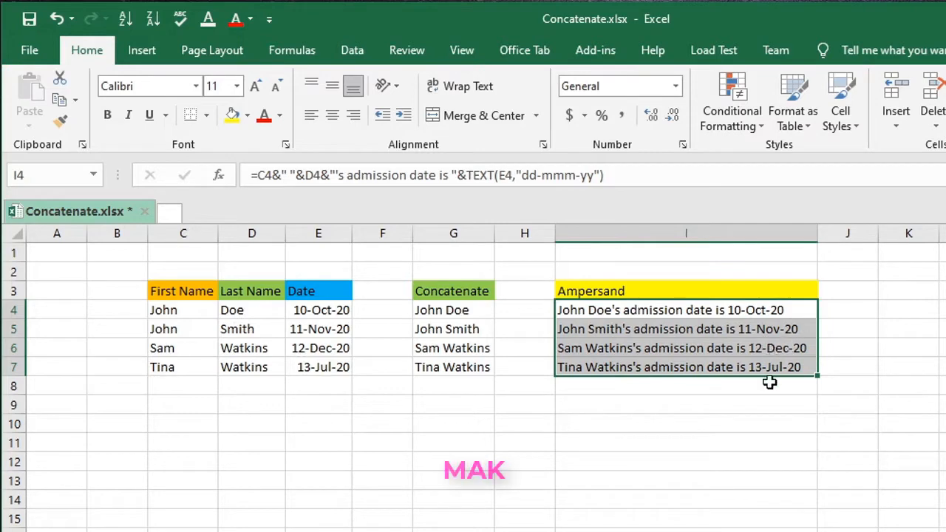
Reopen the TEXT function's arguments in I4 and replace the leading dd of Format_text with mmm and a space.
left_click(757, 313)
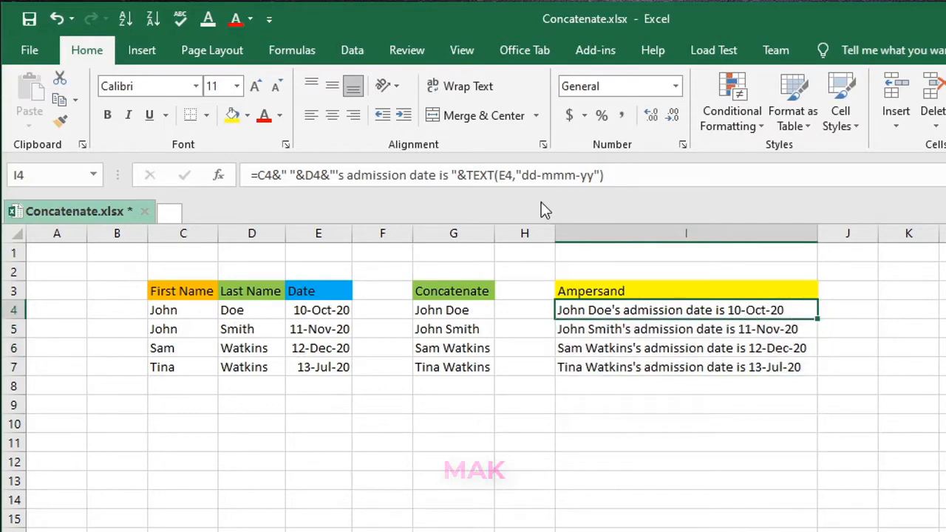
left_click(524, 177)
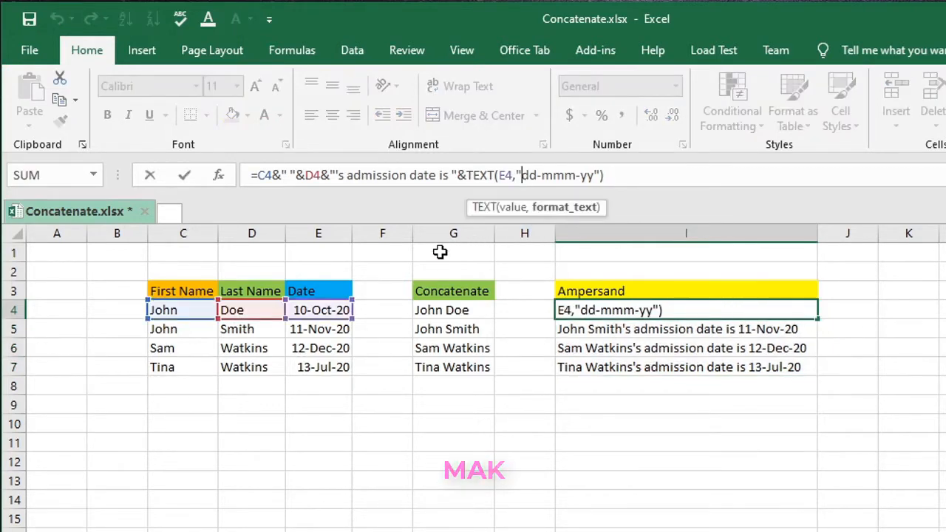
key("End")
left_click(218, 175)
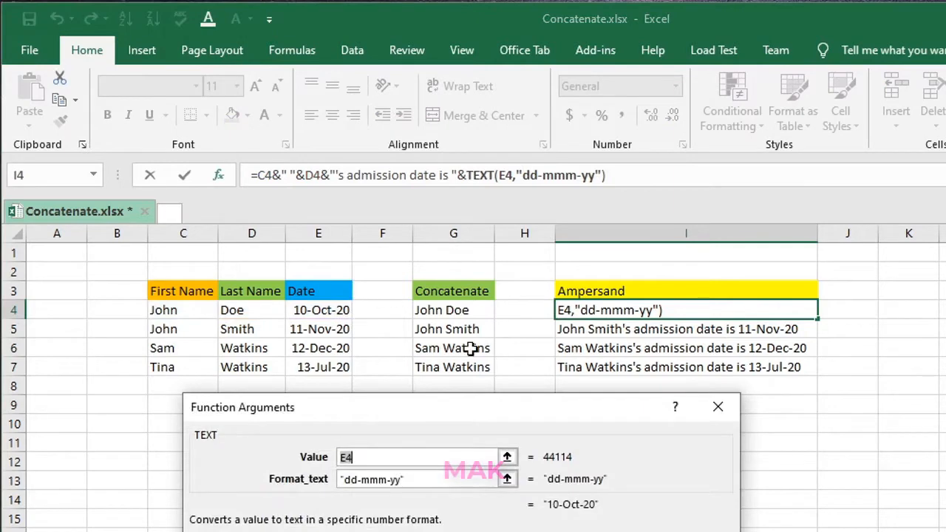
left_click(370, 476)
key("Left")
key("Left")
key("Left")
key("Left")
key("Left")
key("Left")
key("Left")
key("Left")
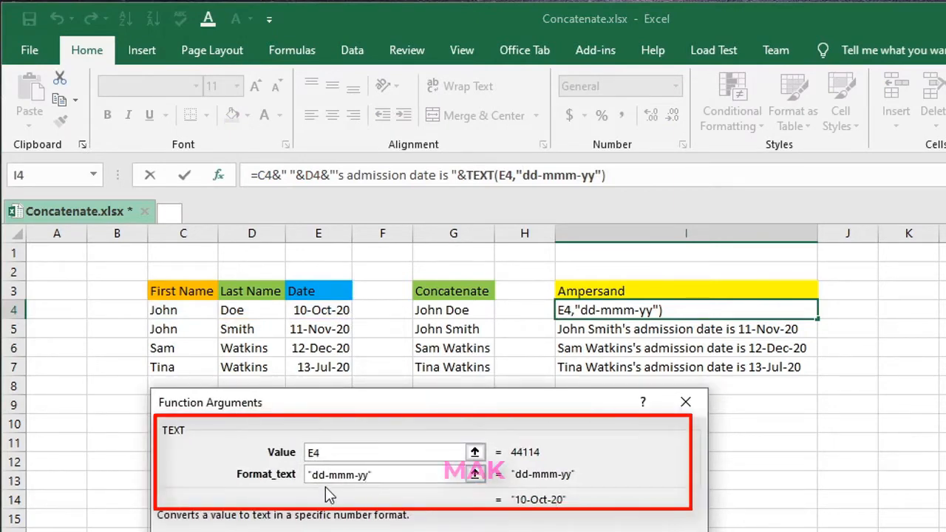
key("BackSpace")
key("BackSpace")
type("mmm")
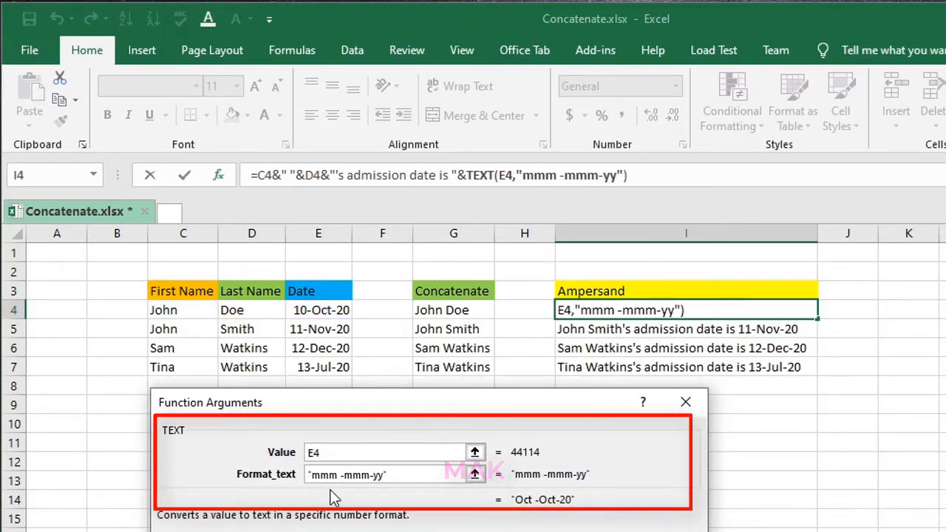
Replace the remaining mmm-yy part of Format_text with dd, yyyy so that it reads "mmm dd, yyyy".
key("BackSpace")
key("BackSpace")
key("BackSpace")
key("BackSpace")
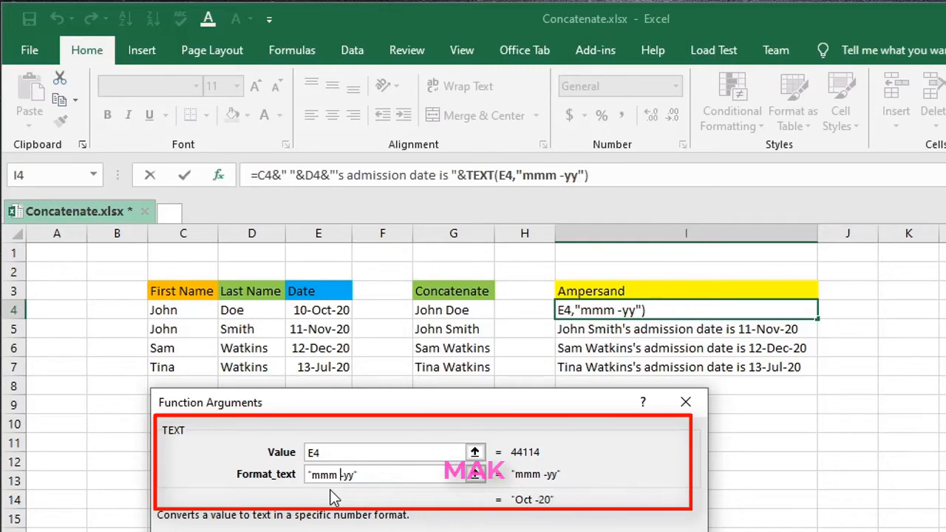
type("dd")
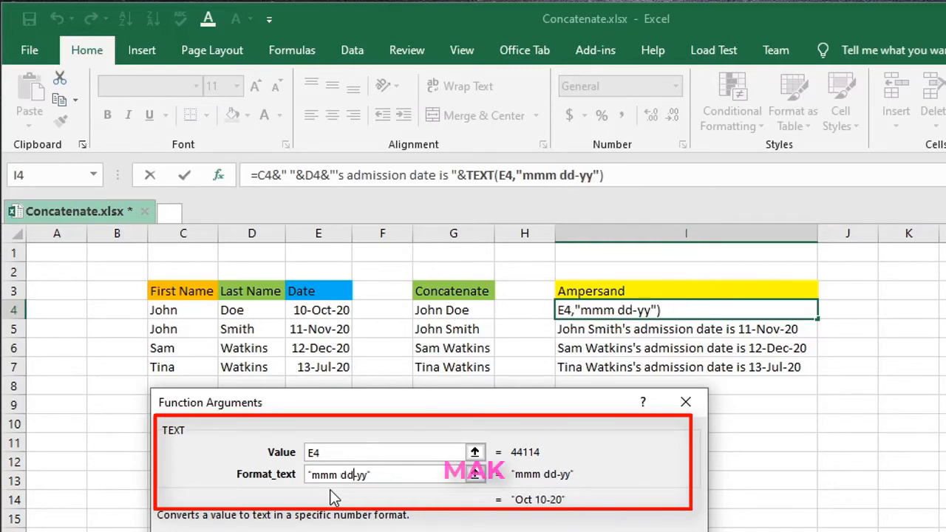
type(",")
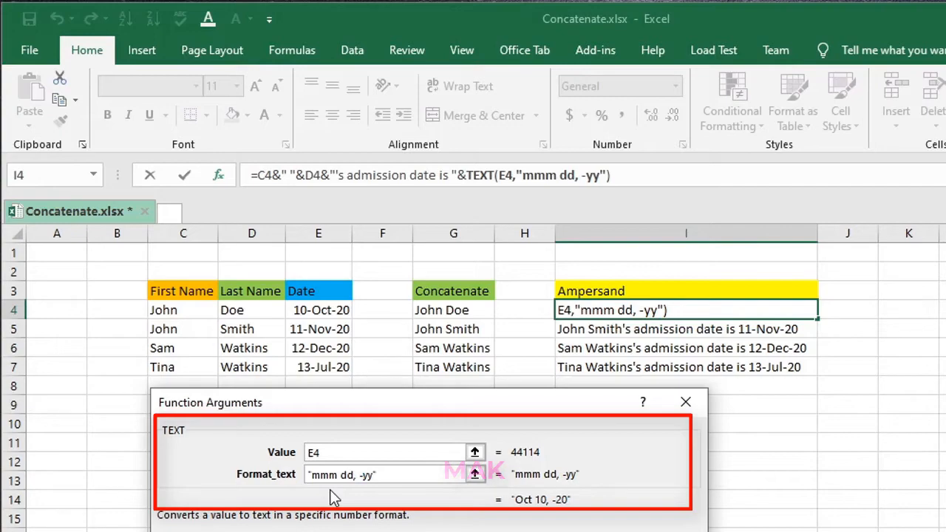
key("Delete")
type("yy")
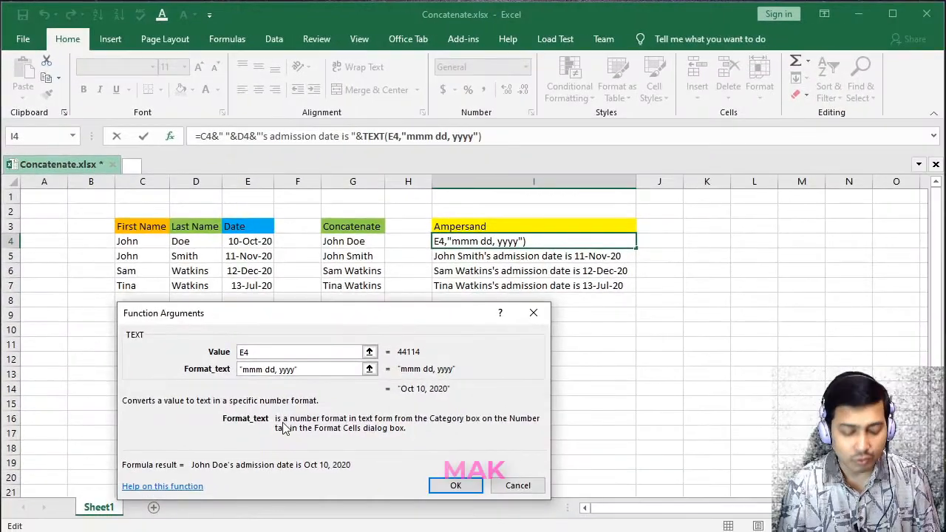
Try the full-month variant "mmmm dd, yyyy" in the TEXT function's Format_text, reverting it to "mmm dd, yyyy".
type("m")
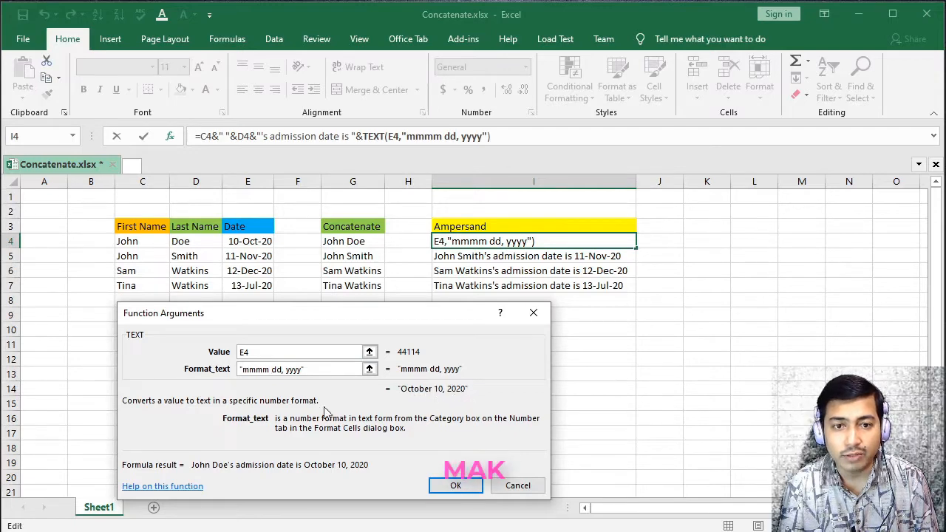
key("BackSpace")
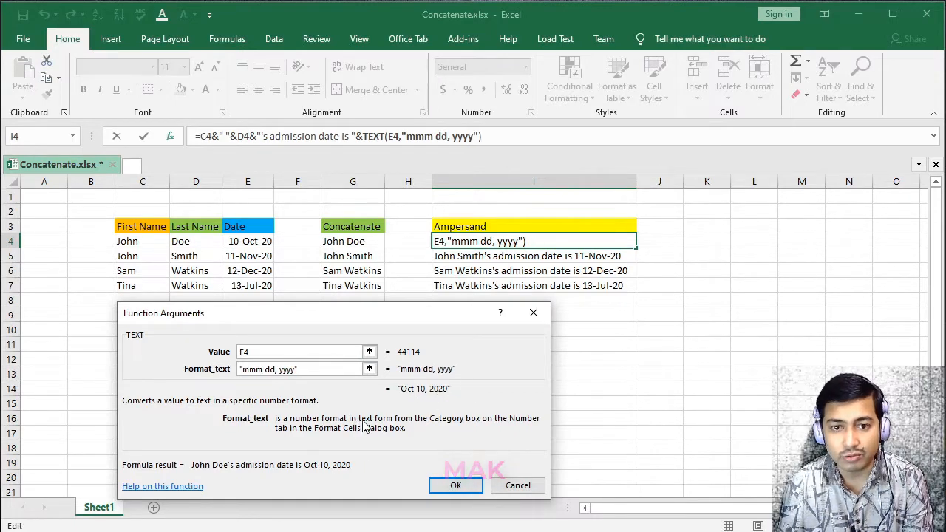
Apply the TEXT arguments with "mmm dd, yyyy" and fill the I4 formula down to I7, widening column I to fit the sentences.
left_click(455, 488)
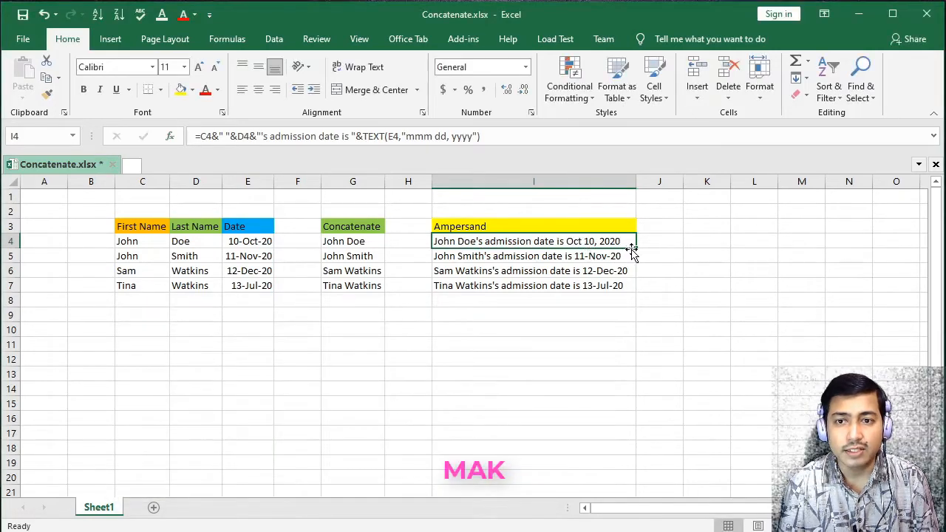
left_click_drag(635, 248, 635, 292)
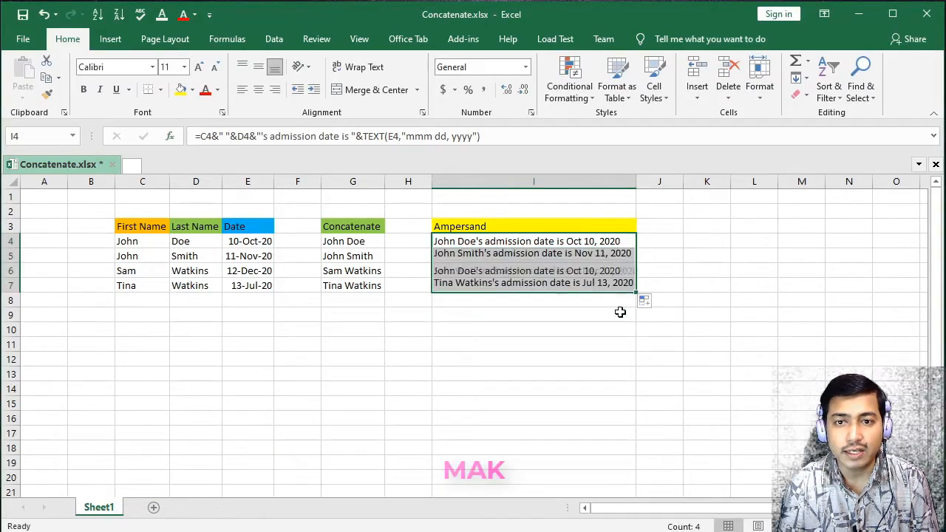
left_click_drag(638, 180, 646, 182)
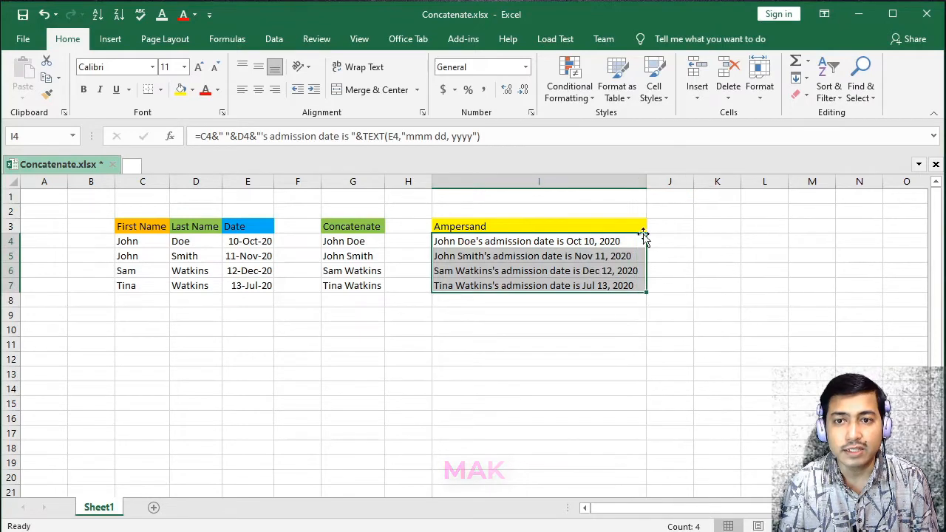
left_click(534, 343)
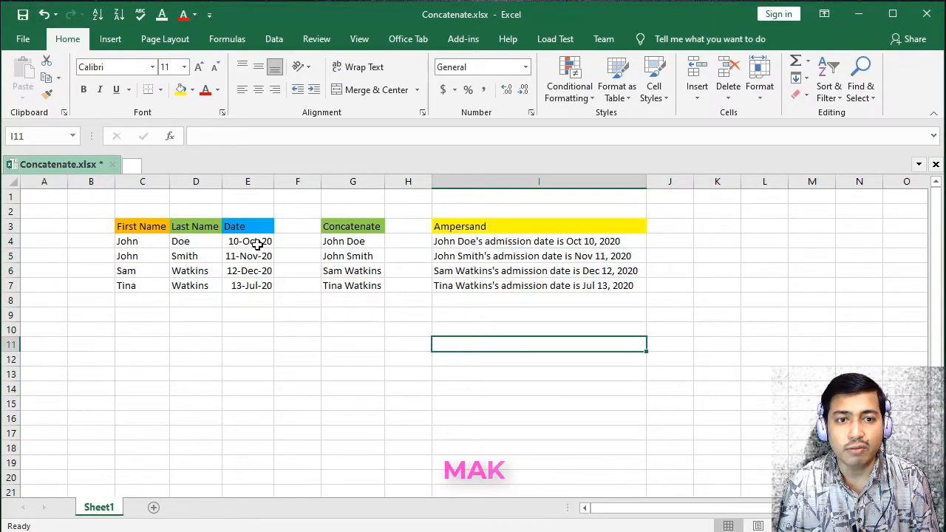
Examine the formula in I4, checking how the ampersands join the names, the admission text and the TEXT function, and close it unedited.
left_click(443, 248)
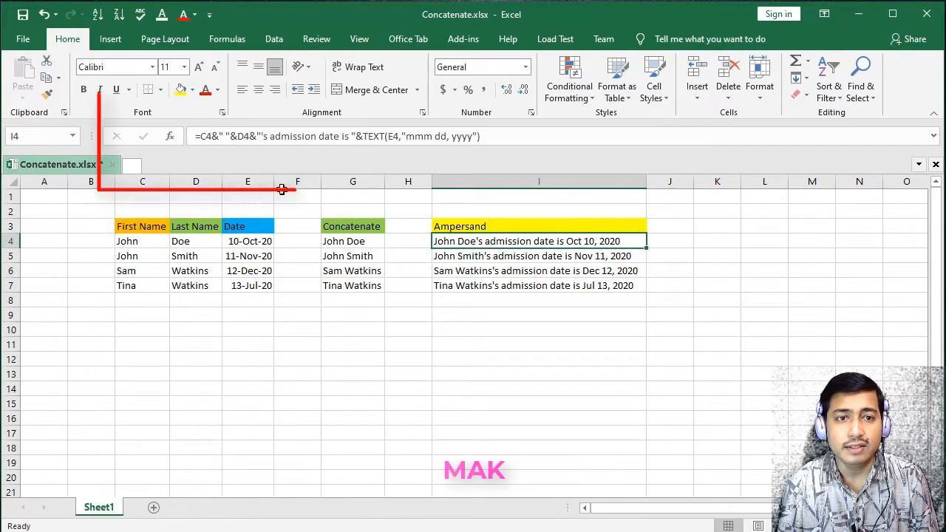
left_click(226, 135)
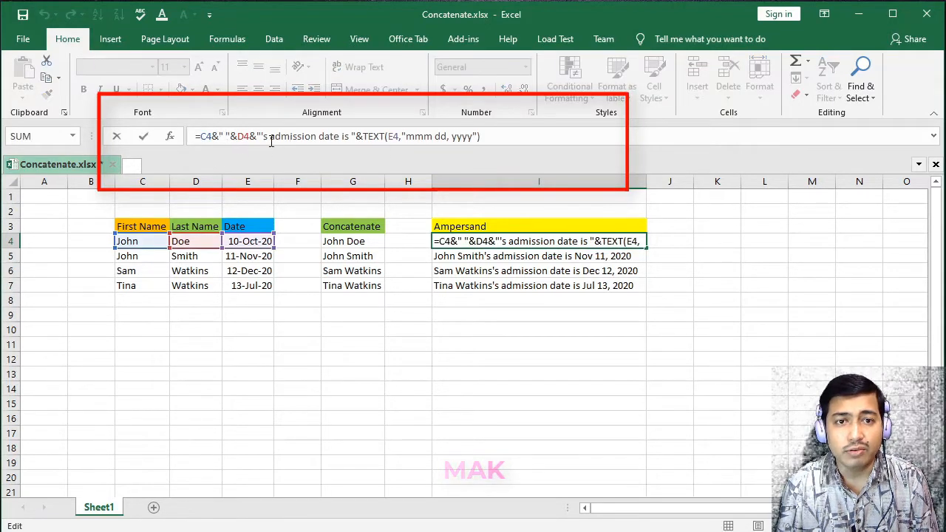
key("End")
key("Return")
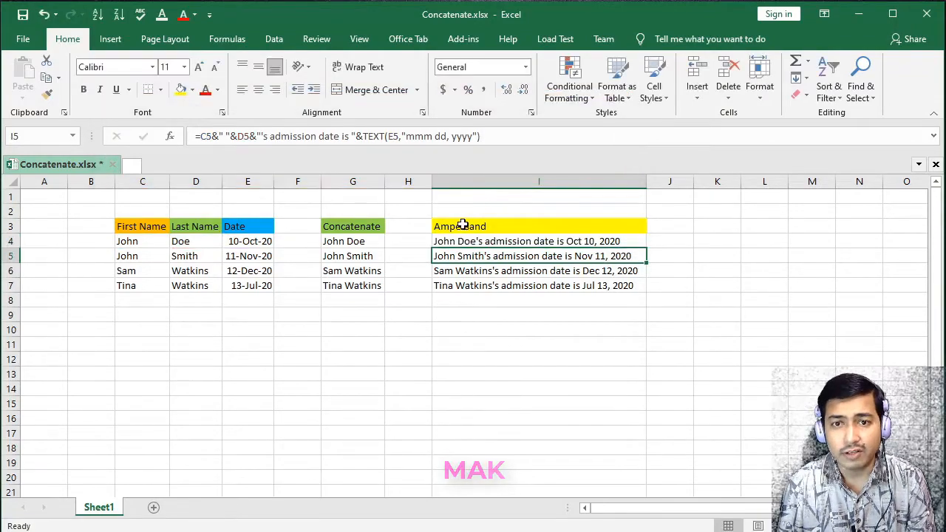
left_click(409, 314)
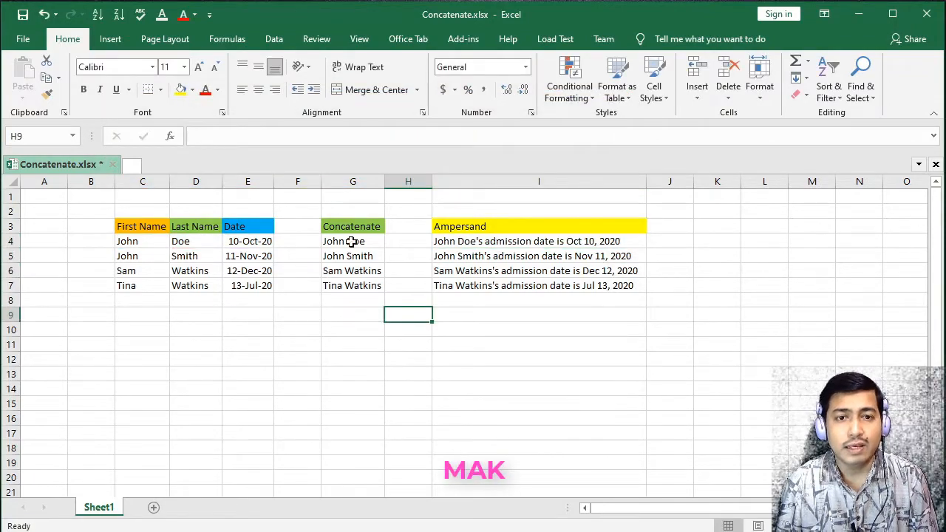